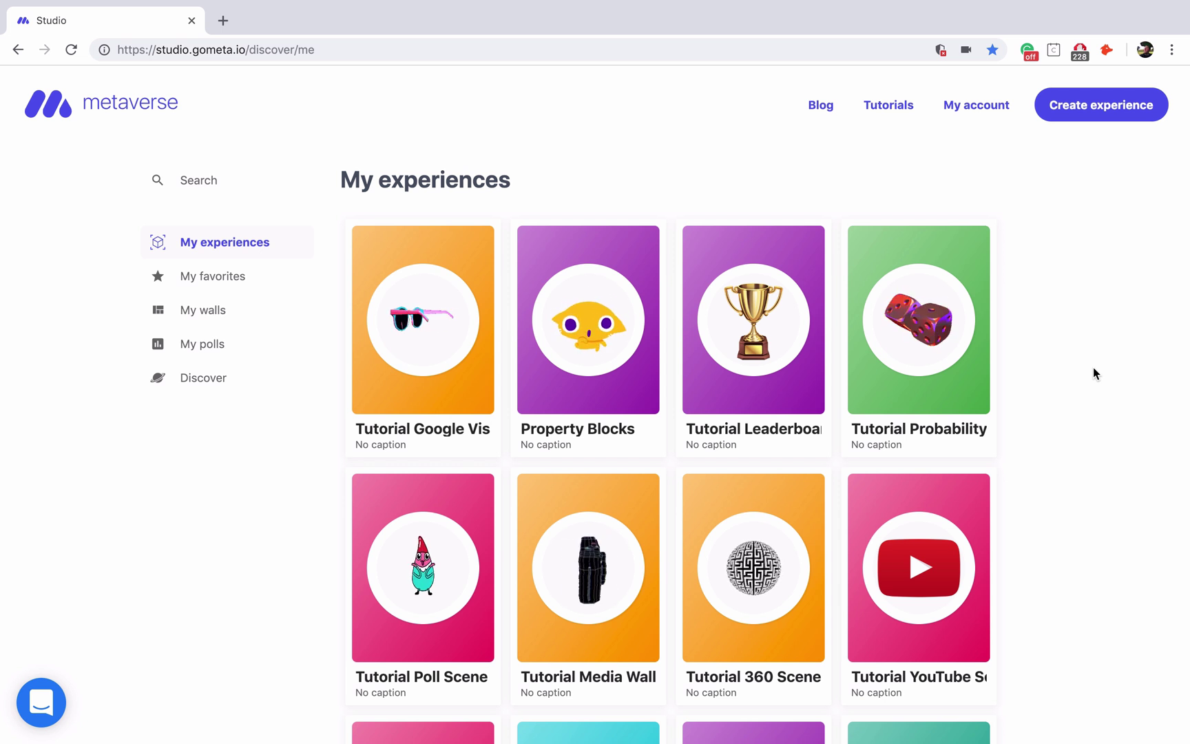
# - Create a new untitled experience that starts with a default Scene 1
pyautogui.click(1075, 107)
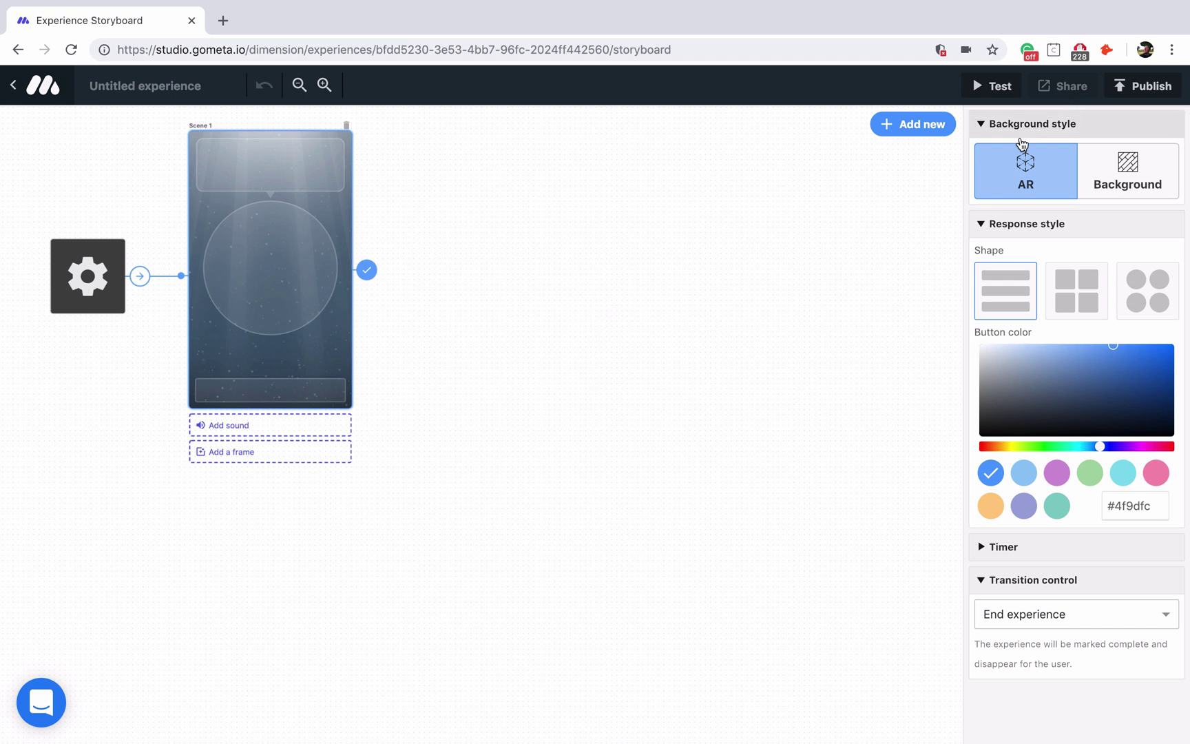
# - Search the character library for 'hourglass' and use the last hourglass as Scene 1's character
pyautogui.click(319, 266)
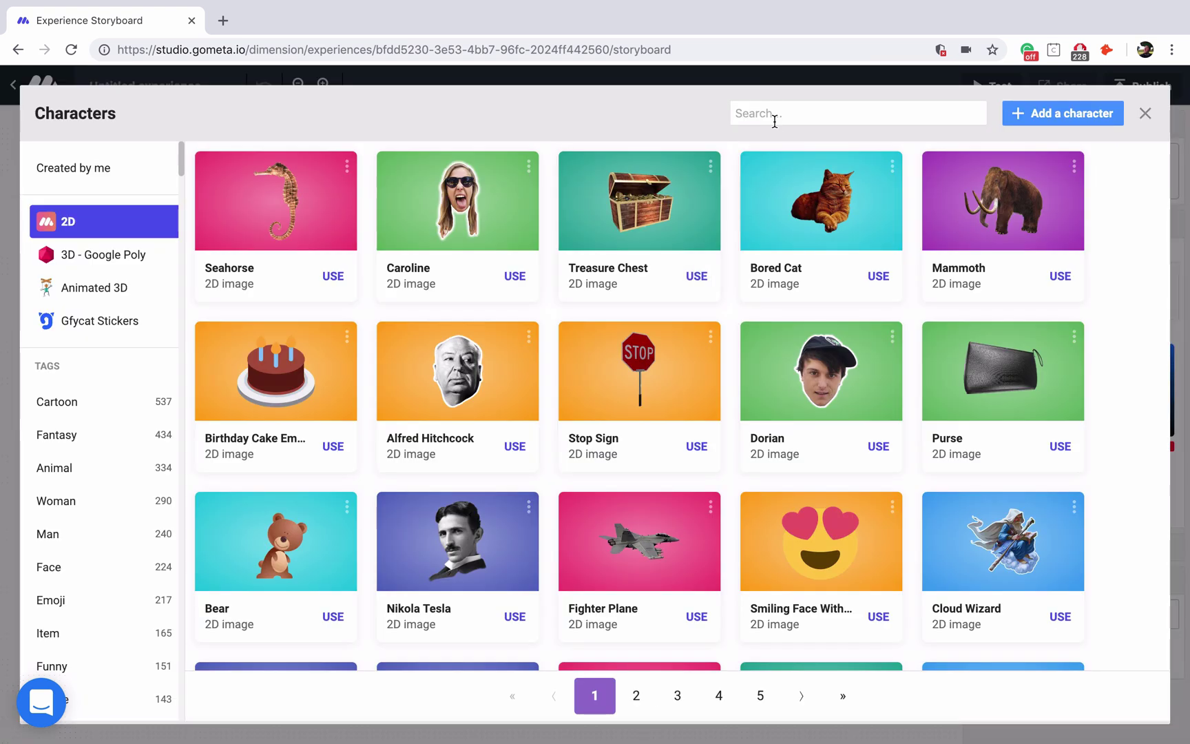
pyautogui.click(773, 120)
pyautogui.write('hour')
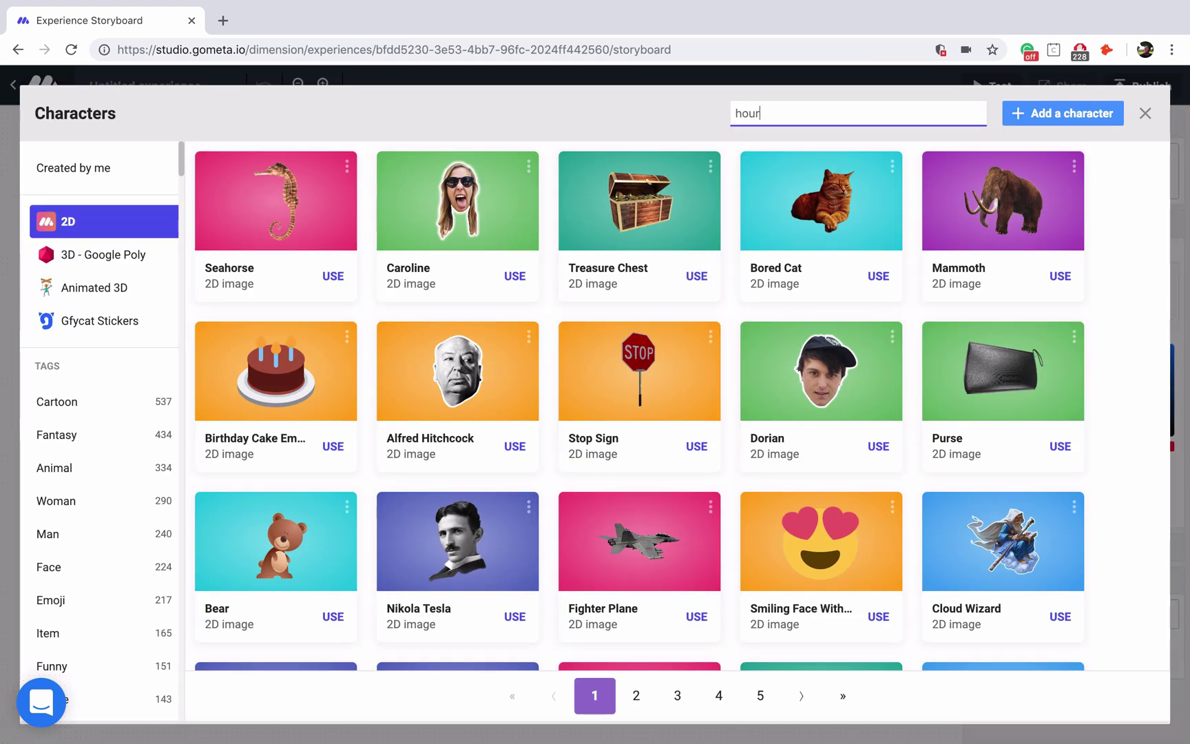
pyautogui.write('glass')
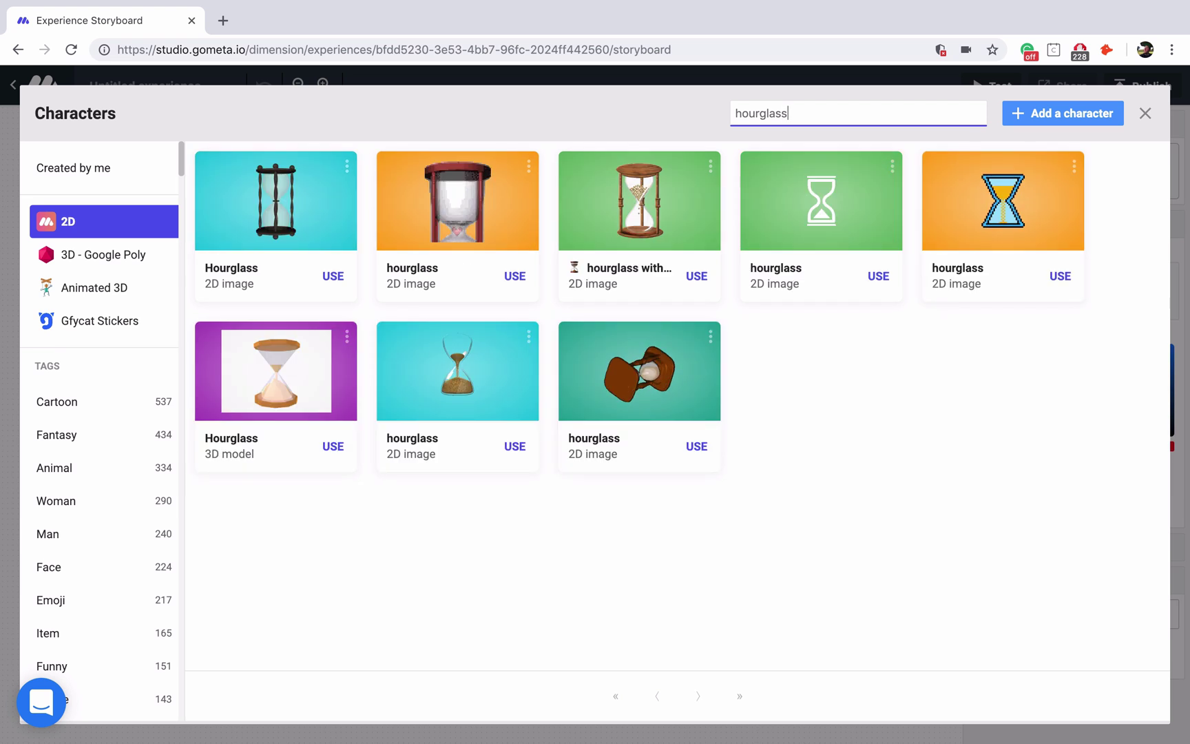
pyautogui.click(696, 445)
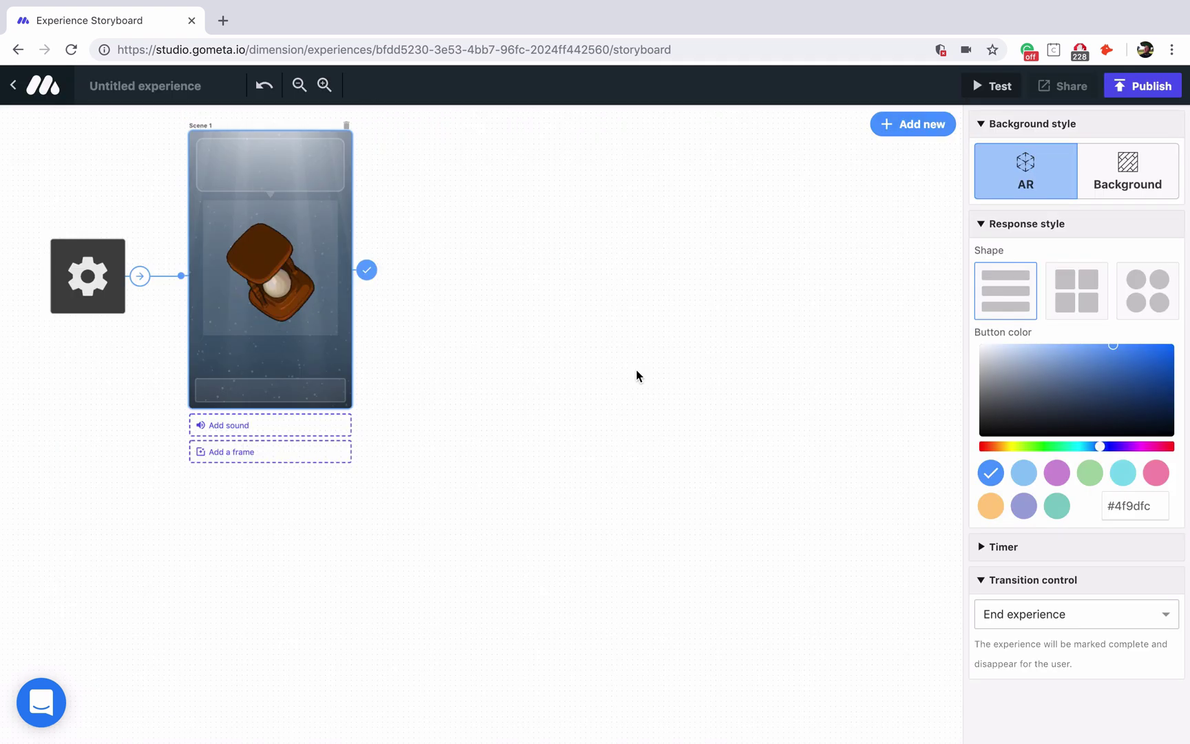
# - Set Scene 1's dialogue to 'Time Controls' and add a response button
pyautogui.click(310, 177)
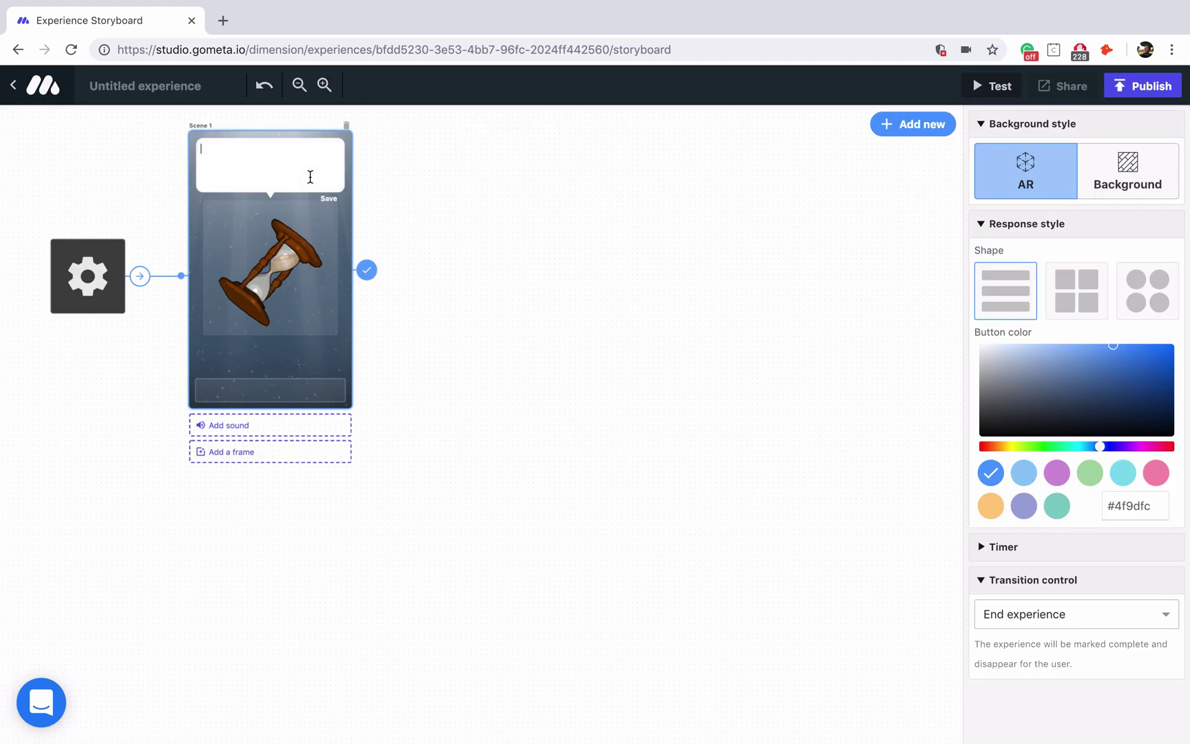
pyautogui.write('Time Controls')
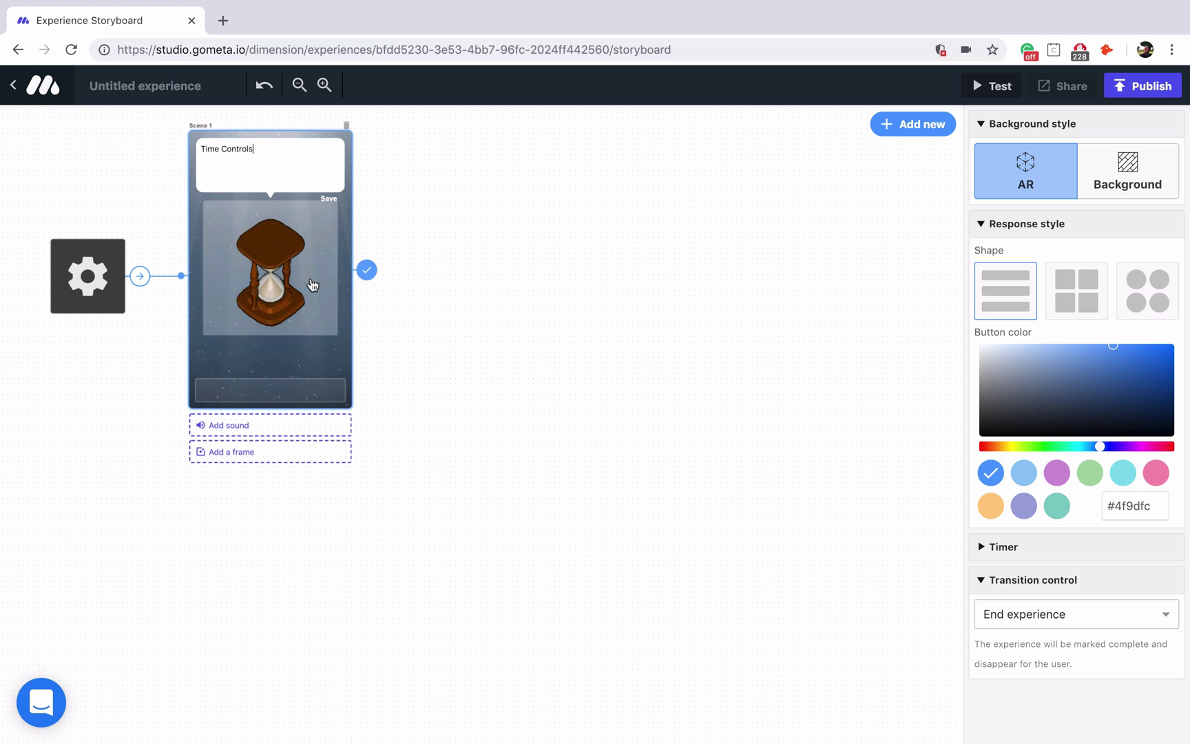
pyautogui.click(295, 386)
# - Label Scene 1's two responses 'Scene Timers' and 'Experience Timers'
pyautogui.click(300, 365)
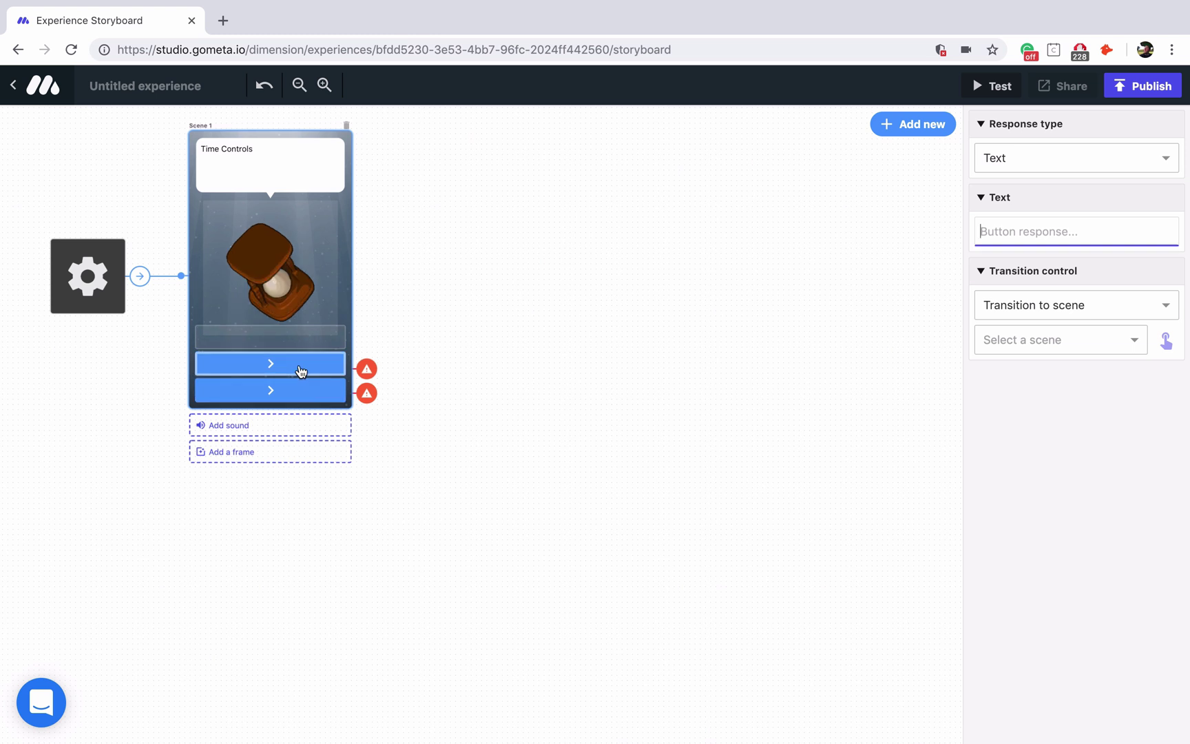
pyautogui.write('Scene Timers')
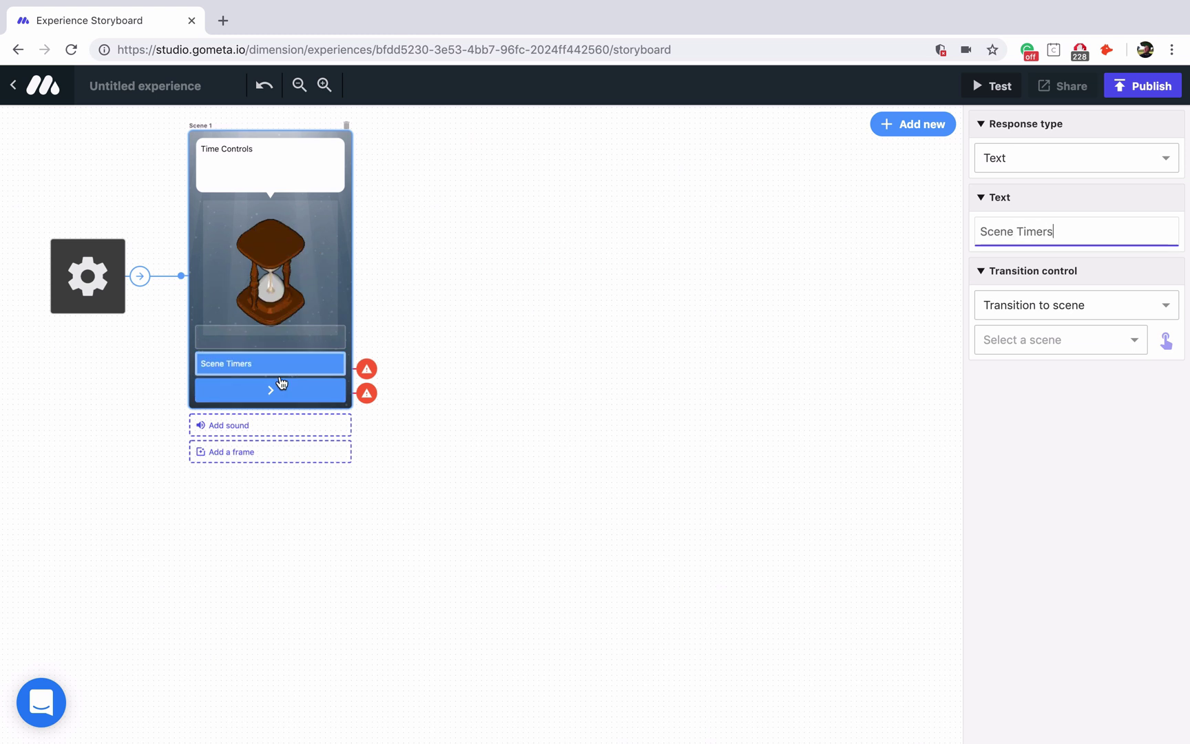
pyautogui.click(250, 398)
pyautogui.write('Experience Timers')
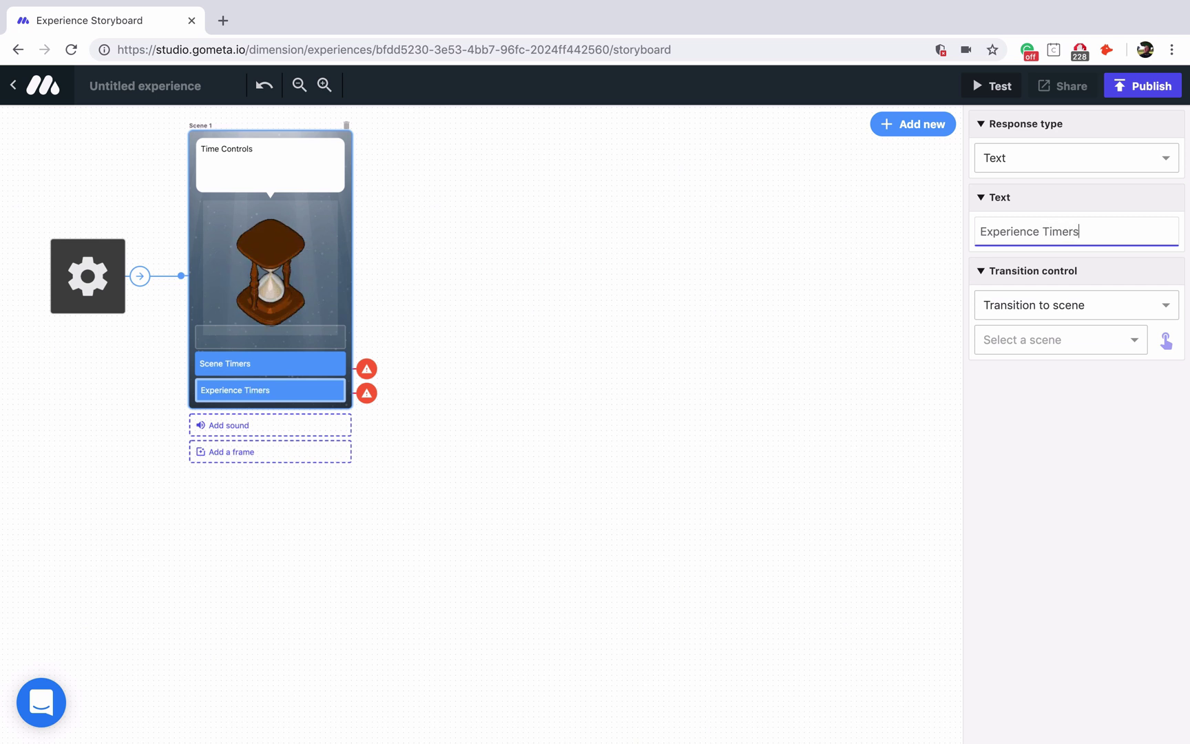
pyautogui.click(249, 373)
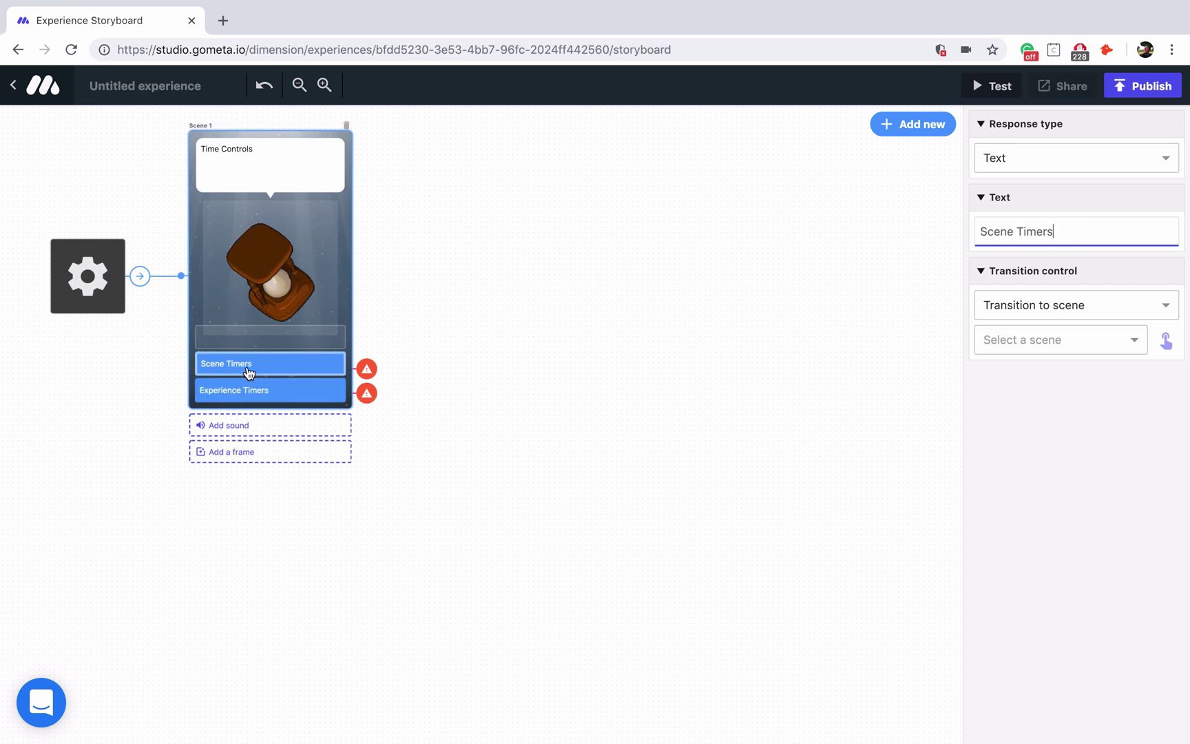
# - Add a character scene as Scene 2 and link the Scene Timers response to it
pyautogui.click(925, 124)
pyautogui.click(313, 335)
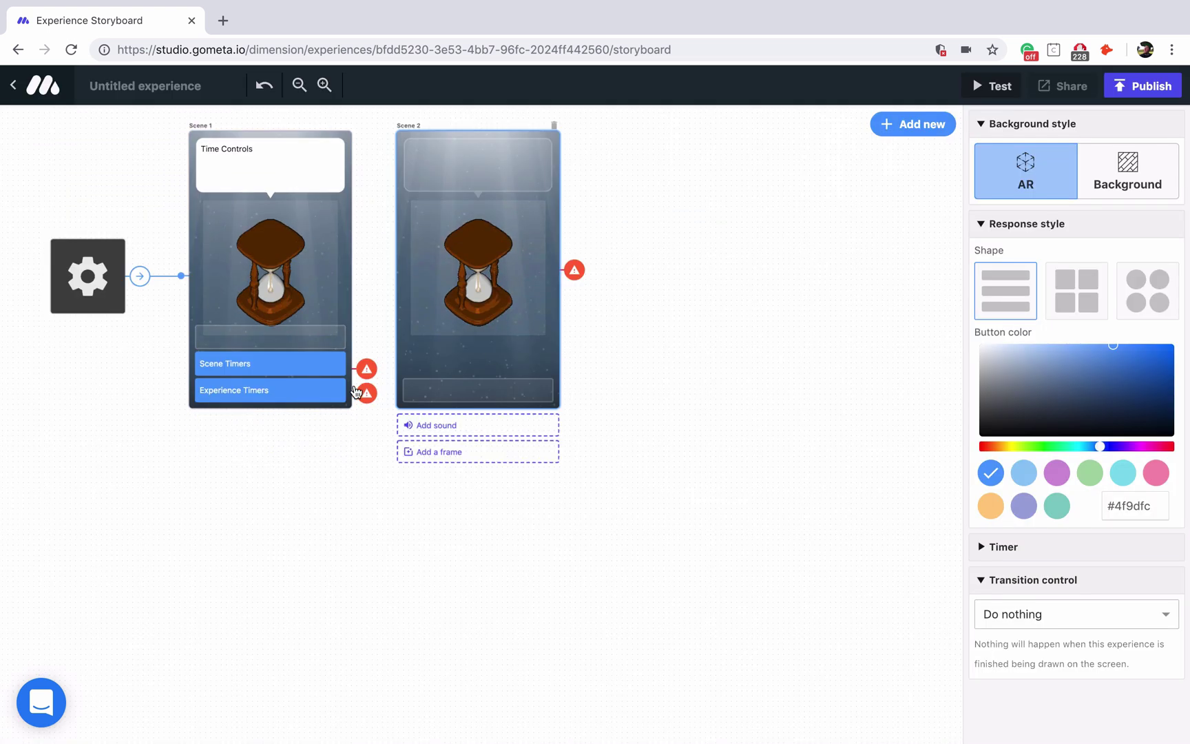
pyautogui.click(338, 371)
pyautogui.click(1166, 339)
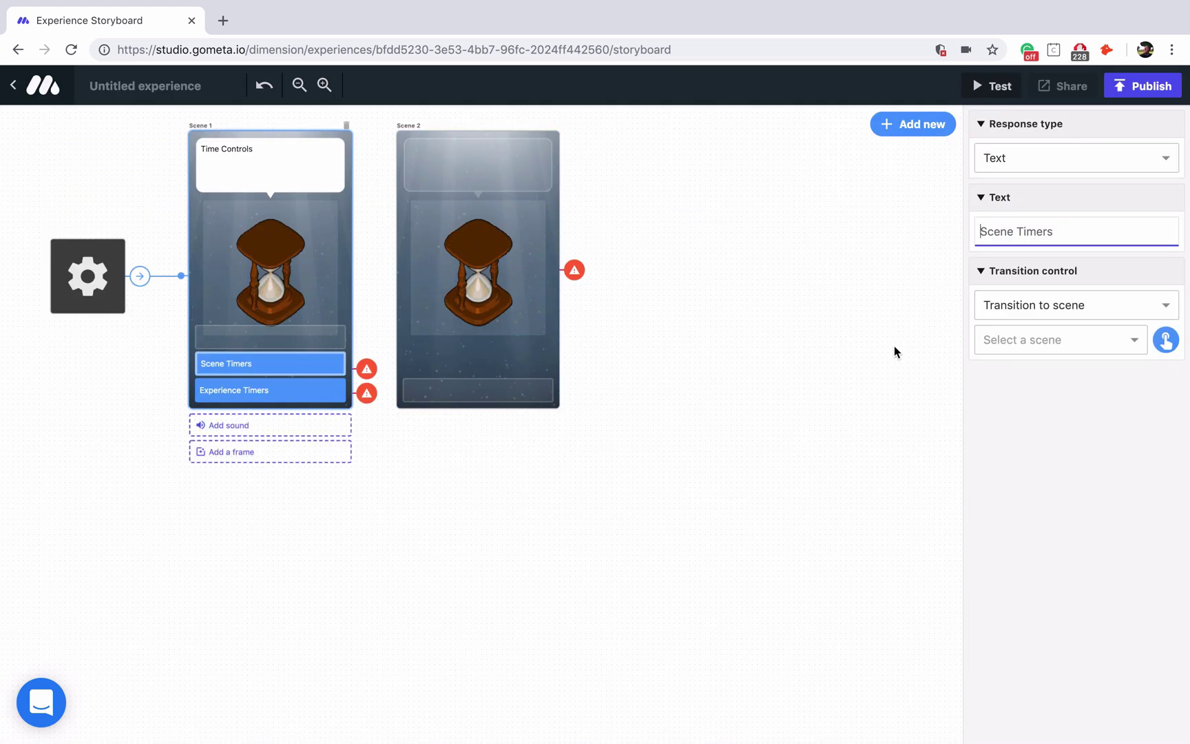
pyautogui.click(436, 345)
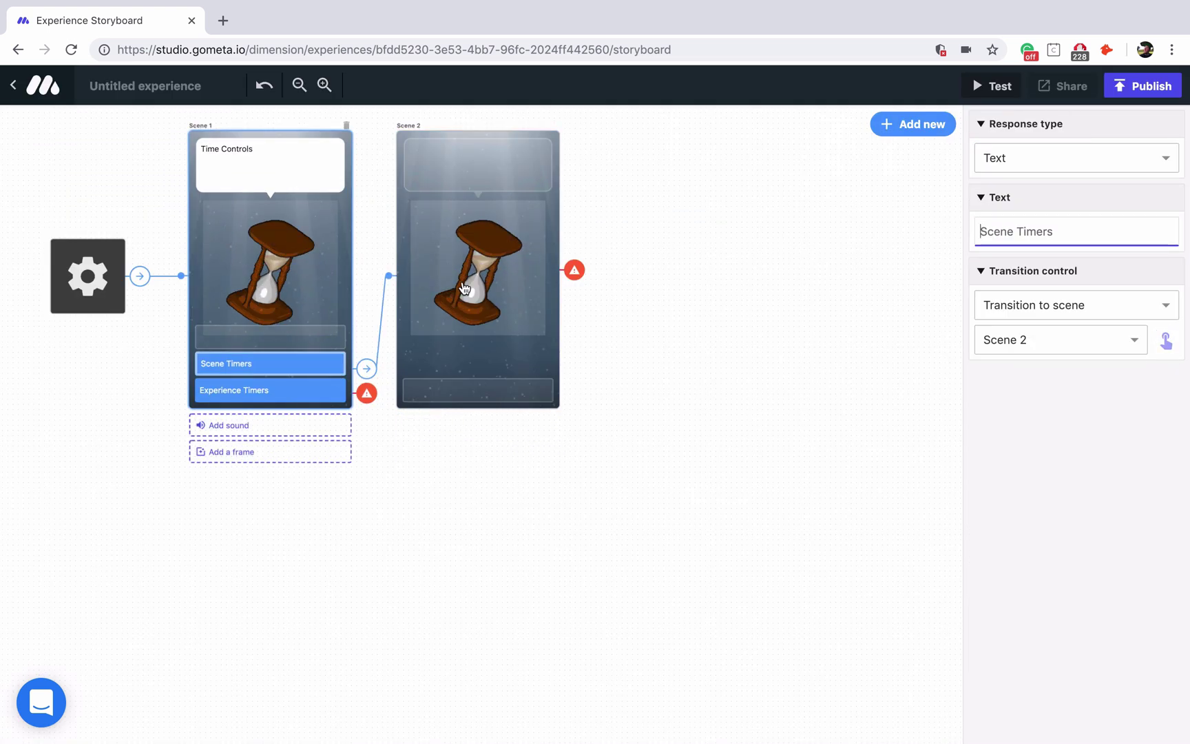
pyautogui.click(541, 360)
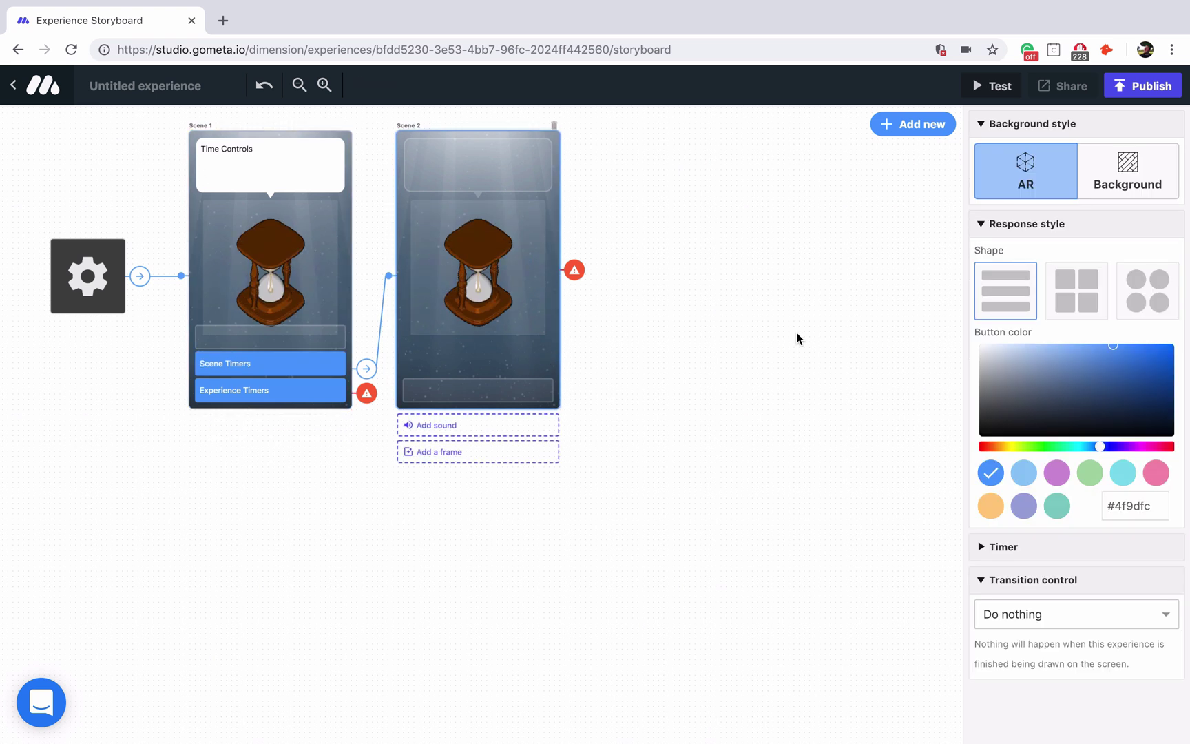
# - Turn on Scene 2's automatic timer transition with a 7-second delay
pyautogui.click(1005, 551)
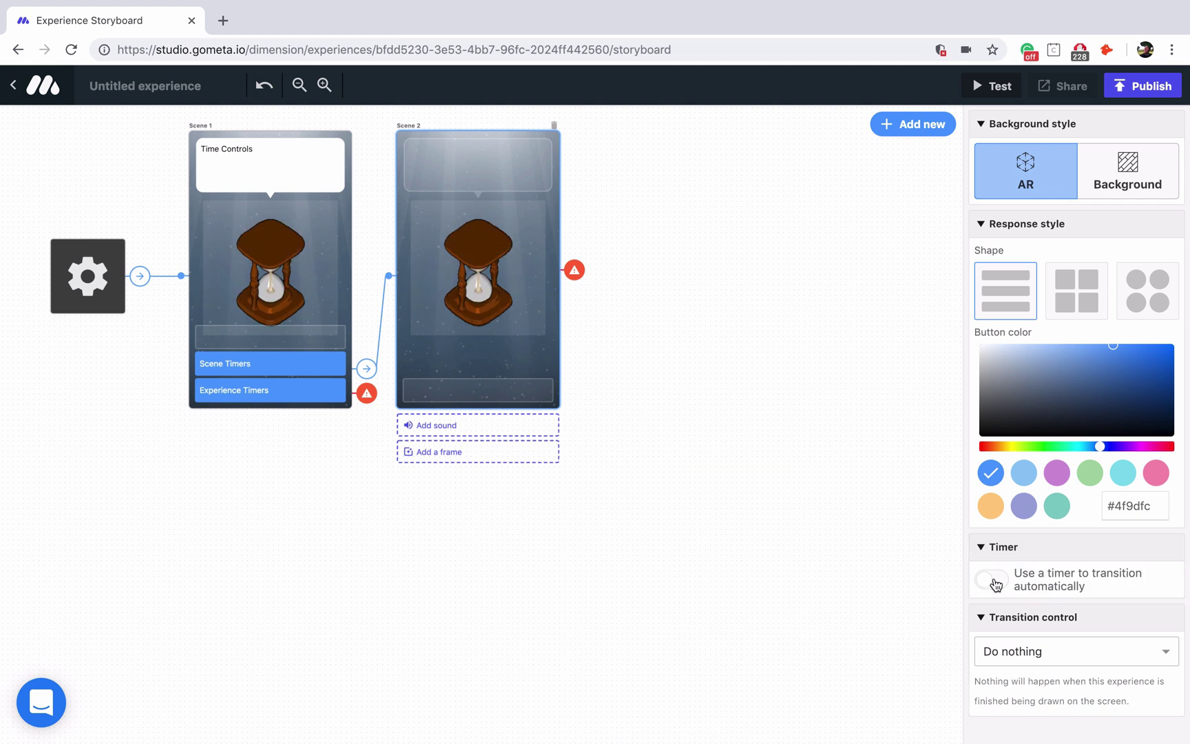
pyautogui.click(995, 585)
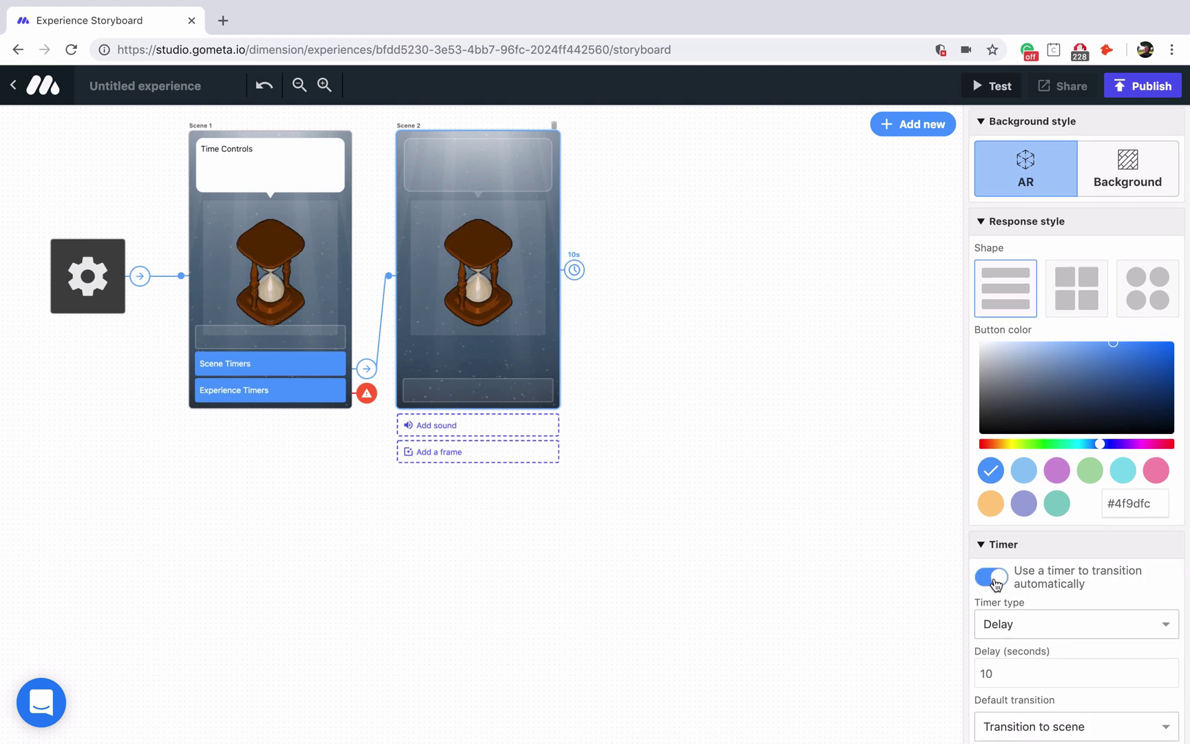
pyautogui.scroll(-2, 995, 584)
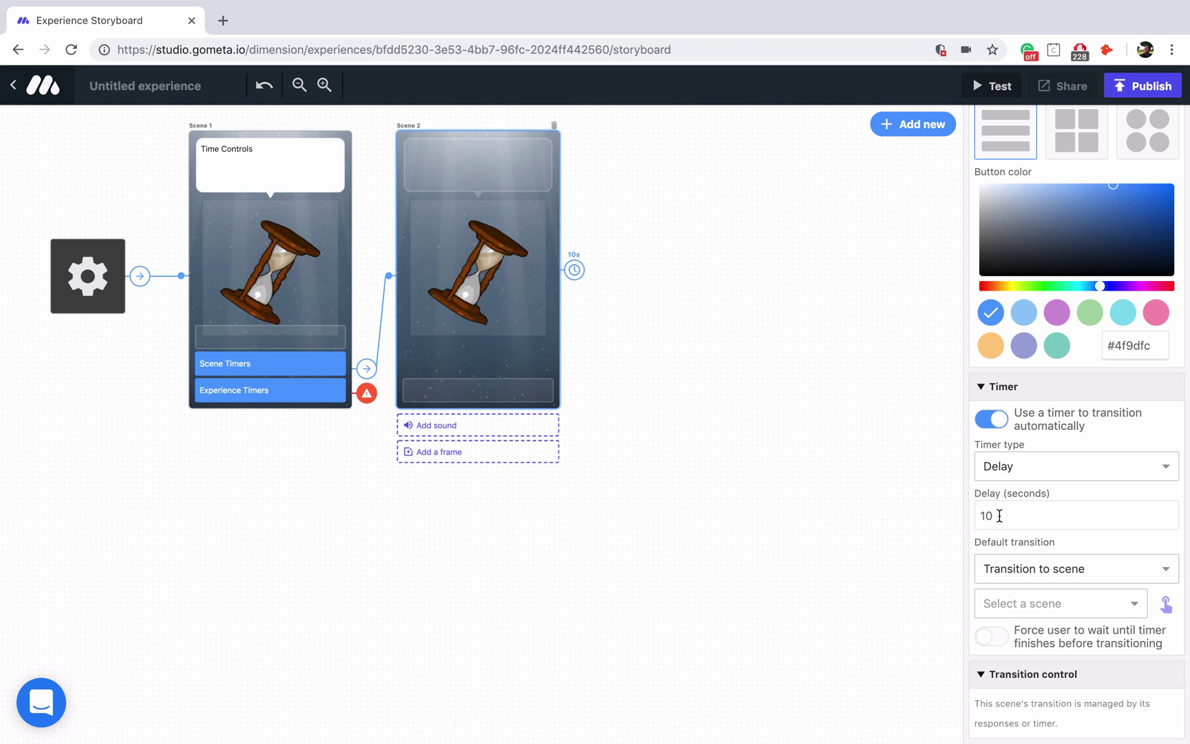
pyautogui.click(999, 515)
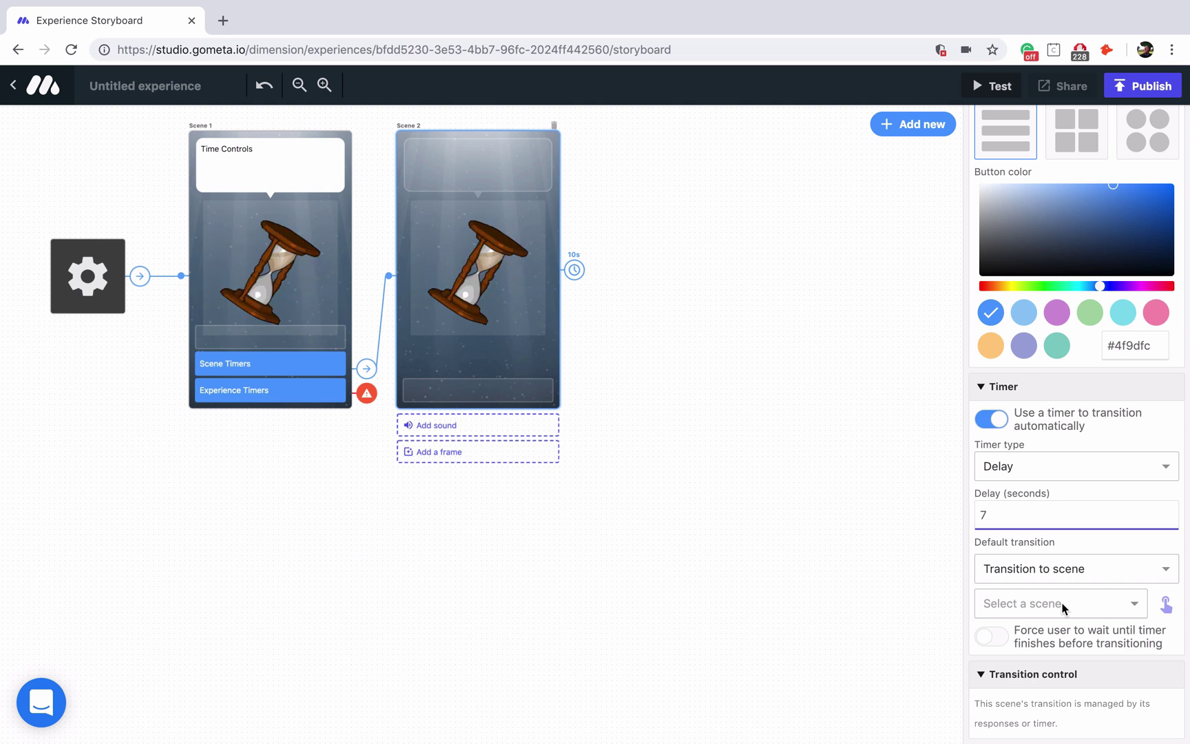
# - Add a character Scene 3 with the dialogue 'Timer has ended.'
pyautogui.click(908, 131)
pyautogui.click(311, 340)
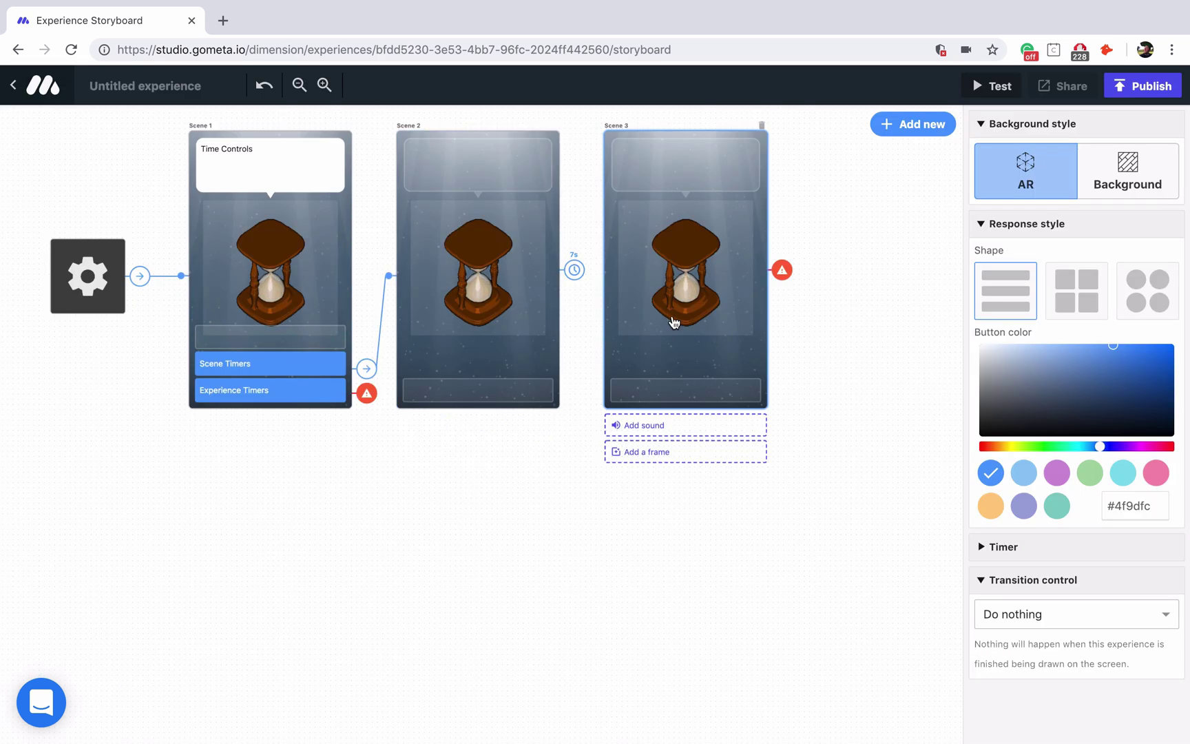
pyautogui.click(702, 152)
pyautogui.write('Timer ')
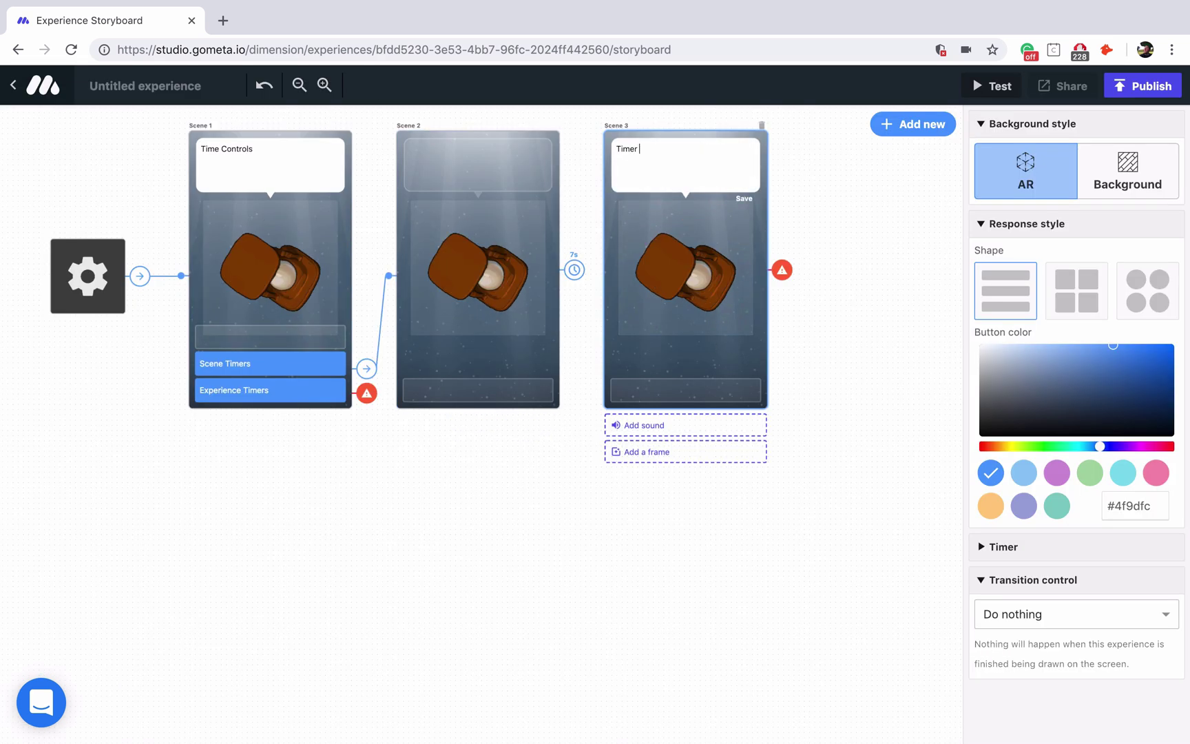
pyautogui.write('has end')
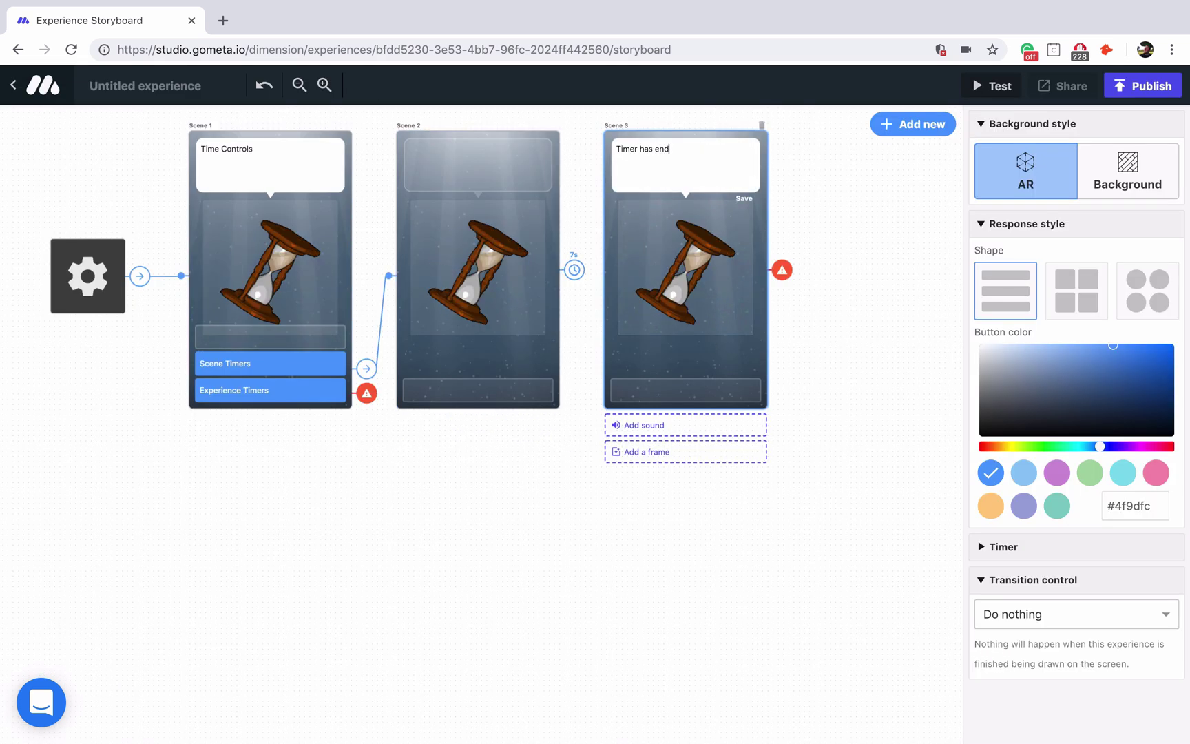
pyautogui.write('ed.')
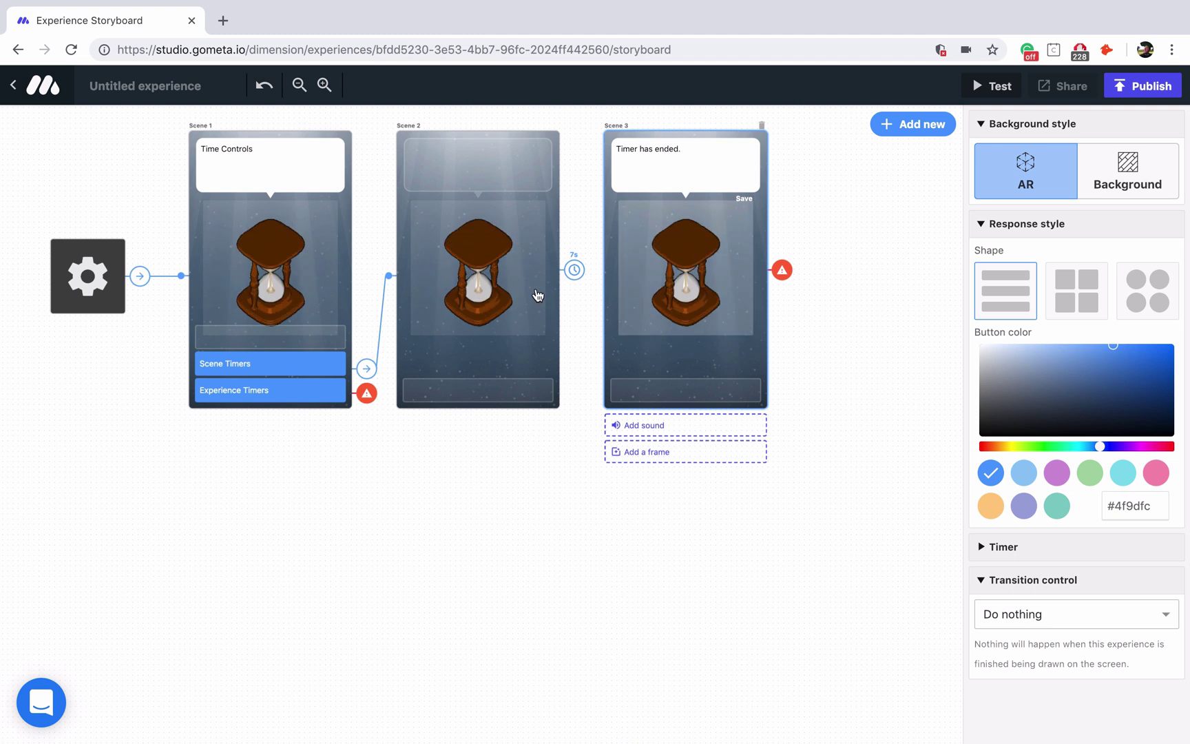
# - Send Scene 2's timer to Scene 3 and force users to wait for it
pyautogui.click(540, 317)
pyautogui.scroll(-5, 1098, 650)
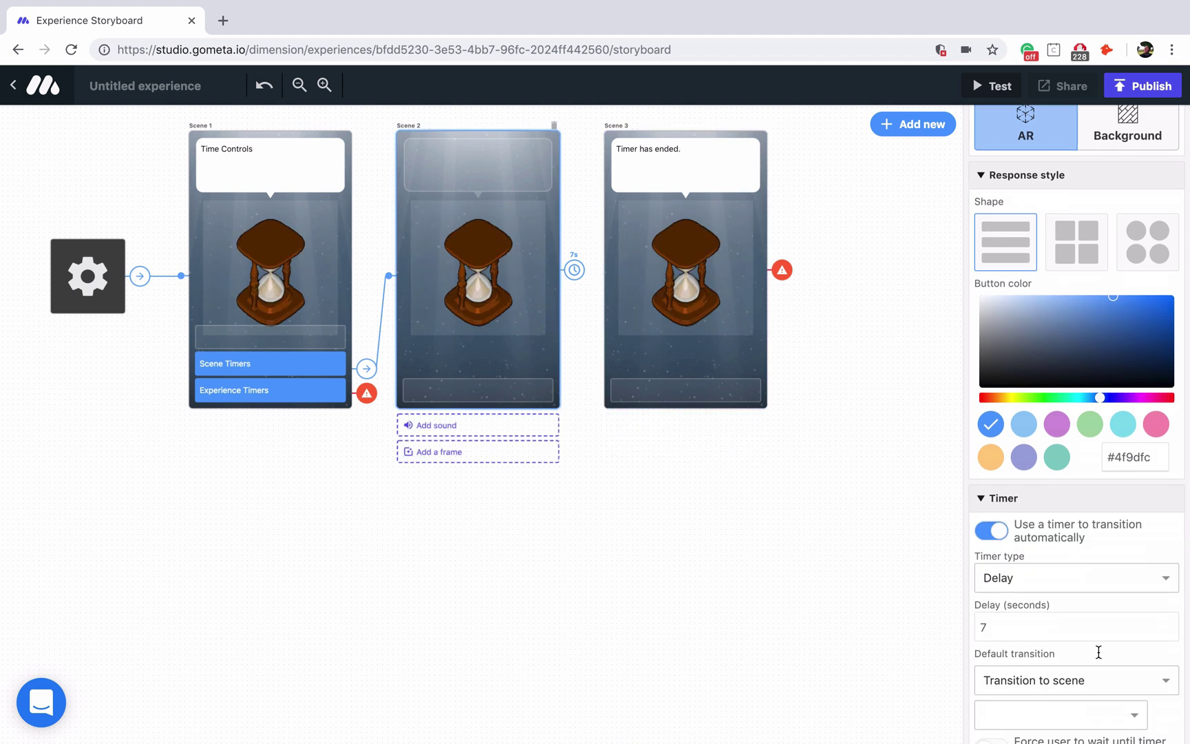
pyautogui.click(1162, 604)
pyautogui.click(728, 345)
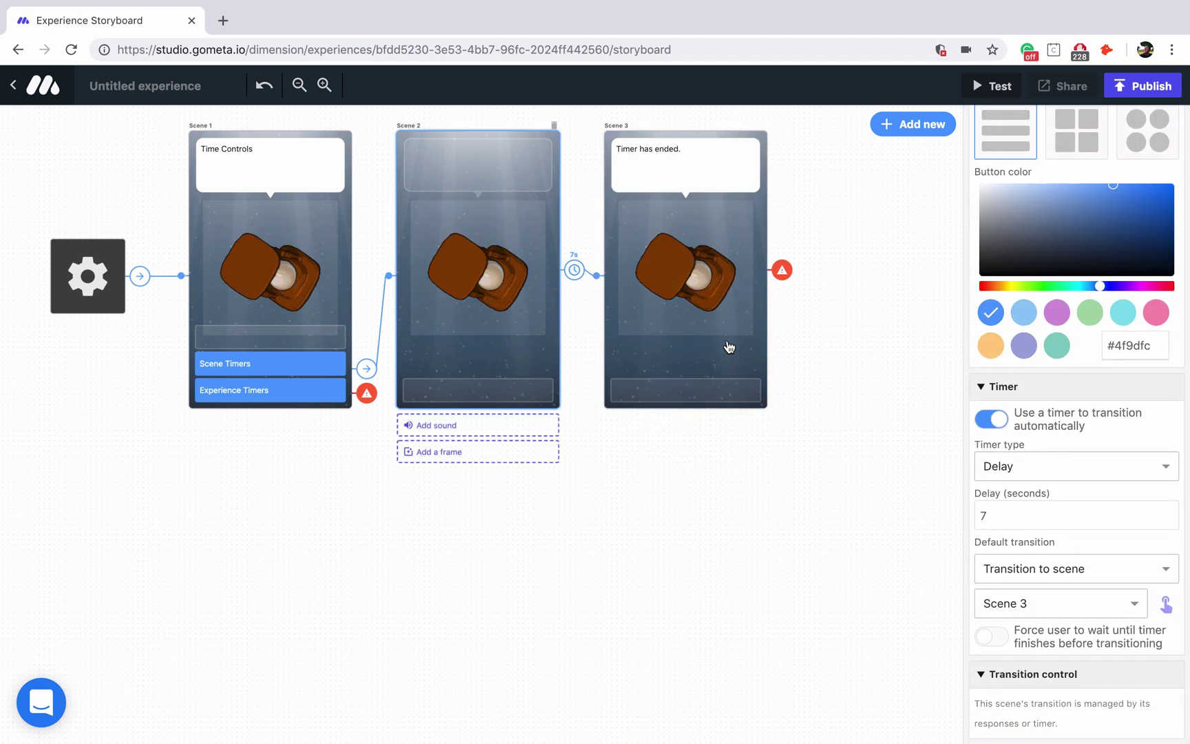
pyautogui.click(991, 637)
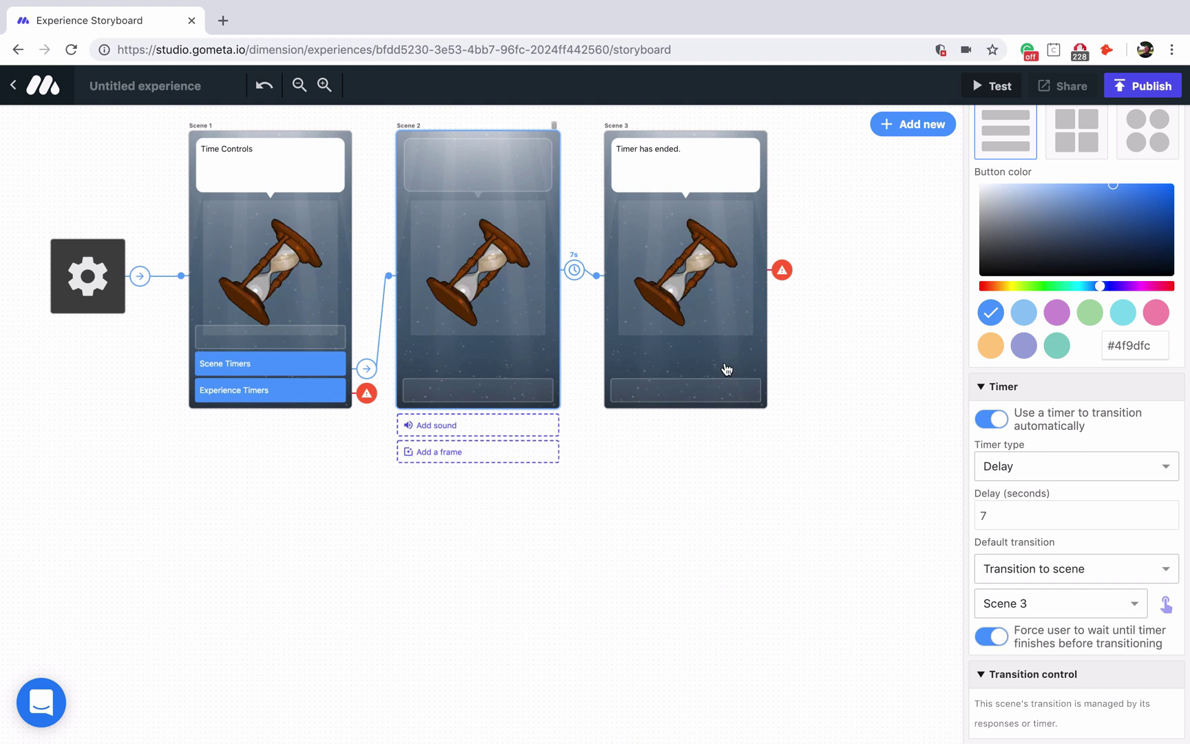
# - Give Scene 3 a 'Back to menu' response that links back to Scene 1
pyautogui.click(721, 388)
pyautogui.write('Back to menu')
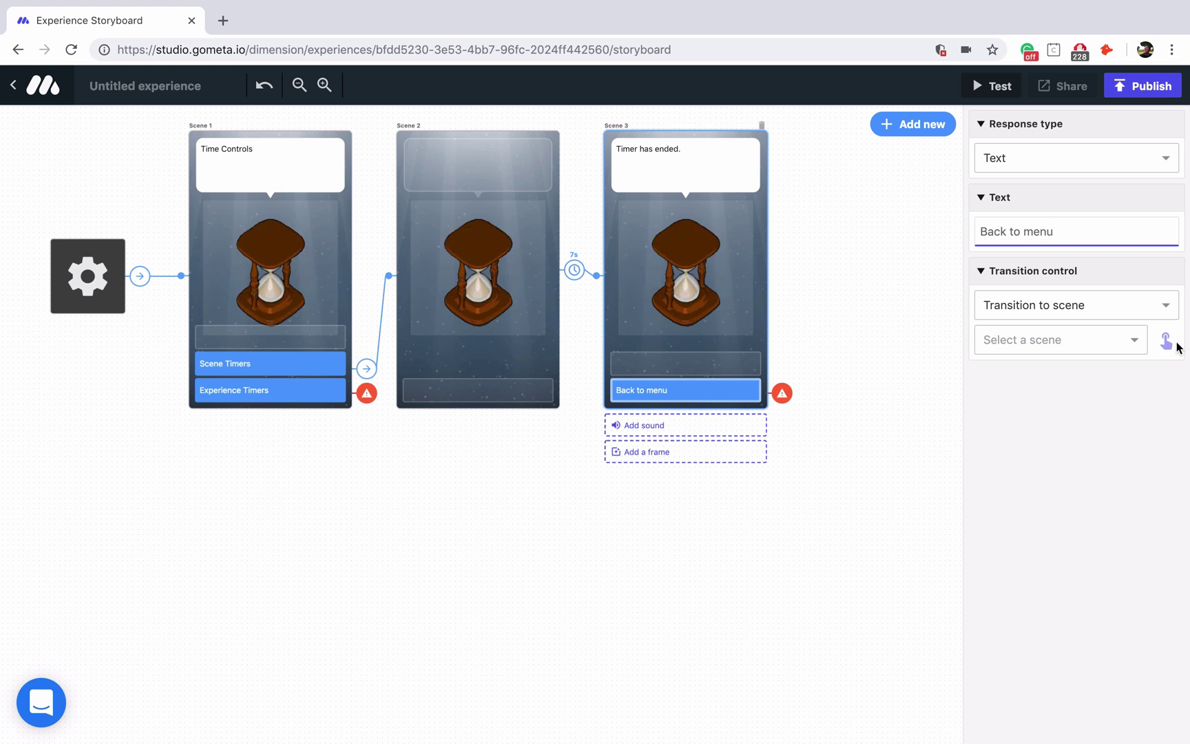
pyautogui.click(1166, 340)
pyautogui.click(303, 313)
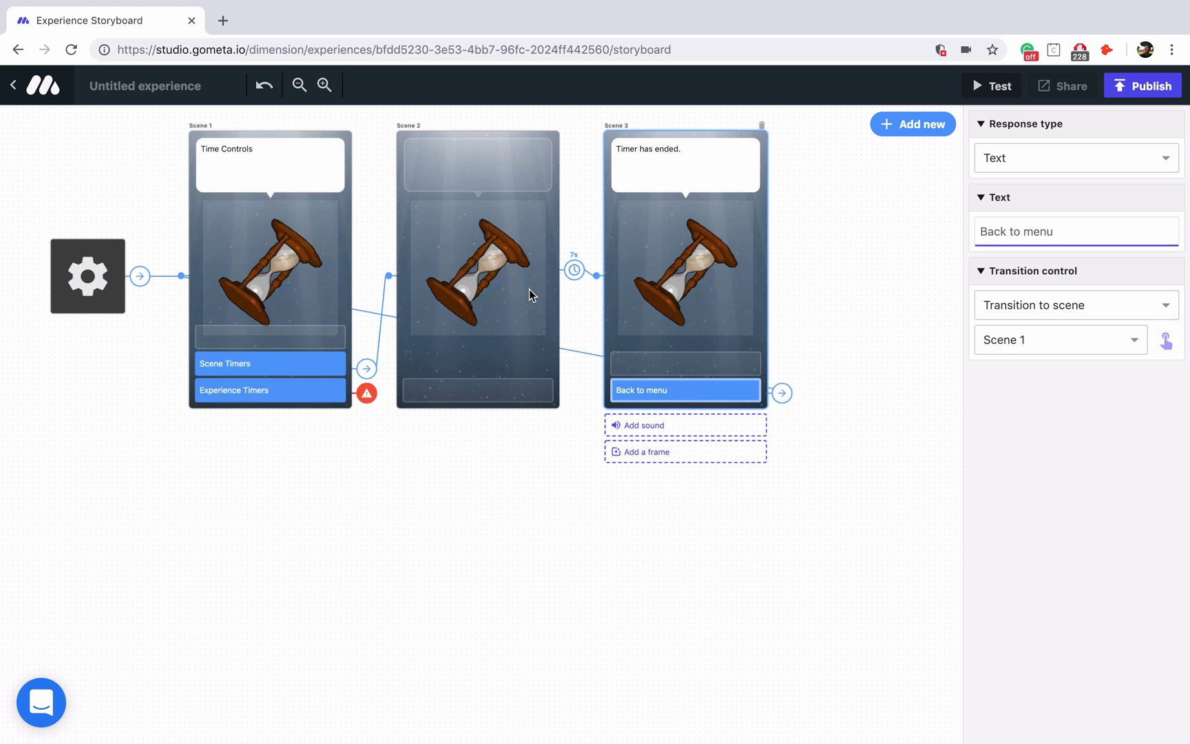
pyautogui.click(902, 135)
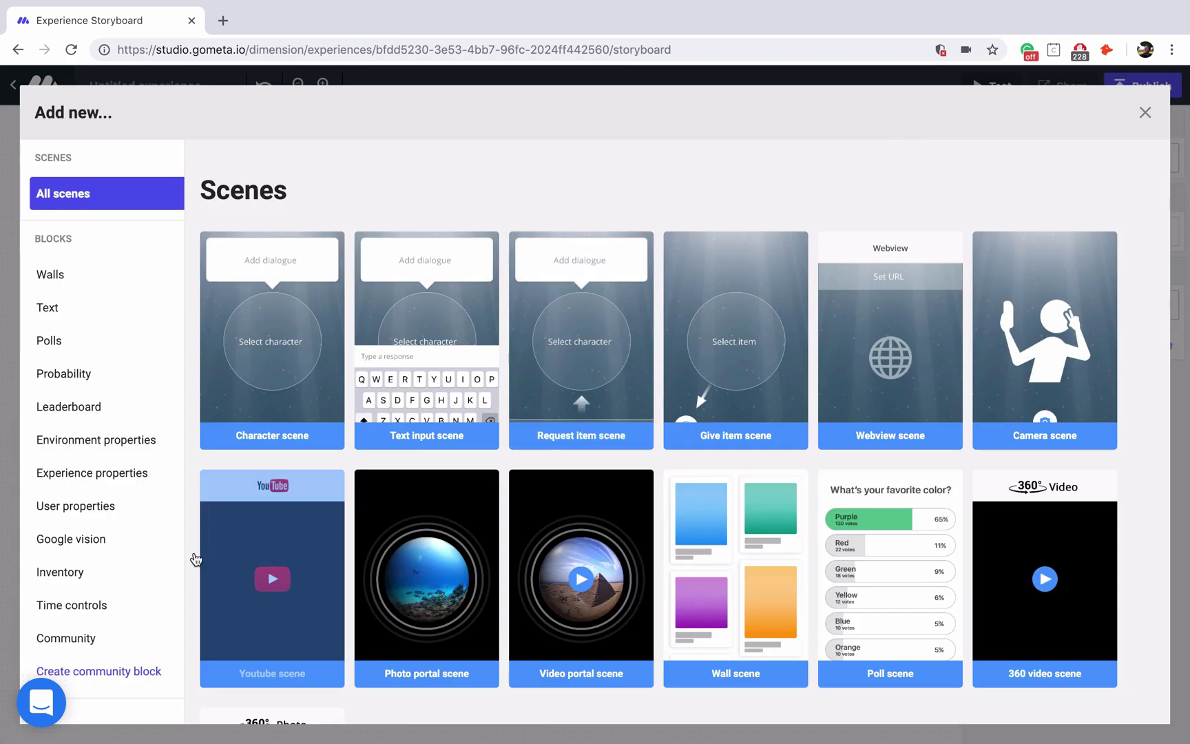
# - Place a Set Experience Timer block below the scenes and link Scene 1's Experience Timers response to it
pyautogui.click(119, 606)
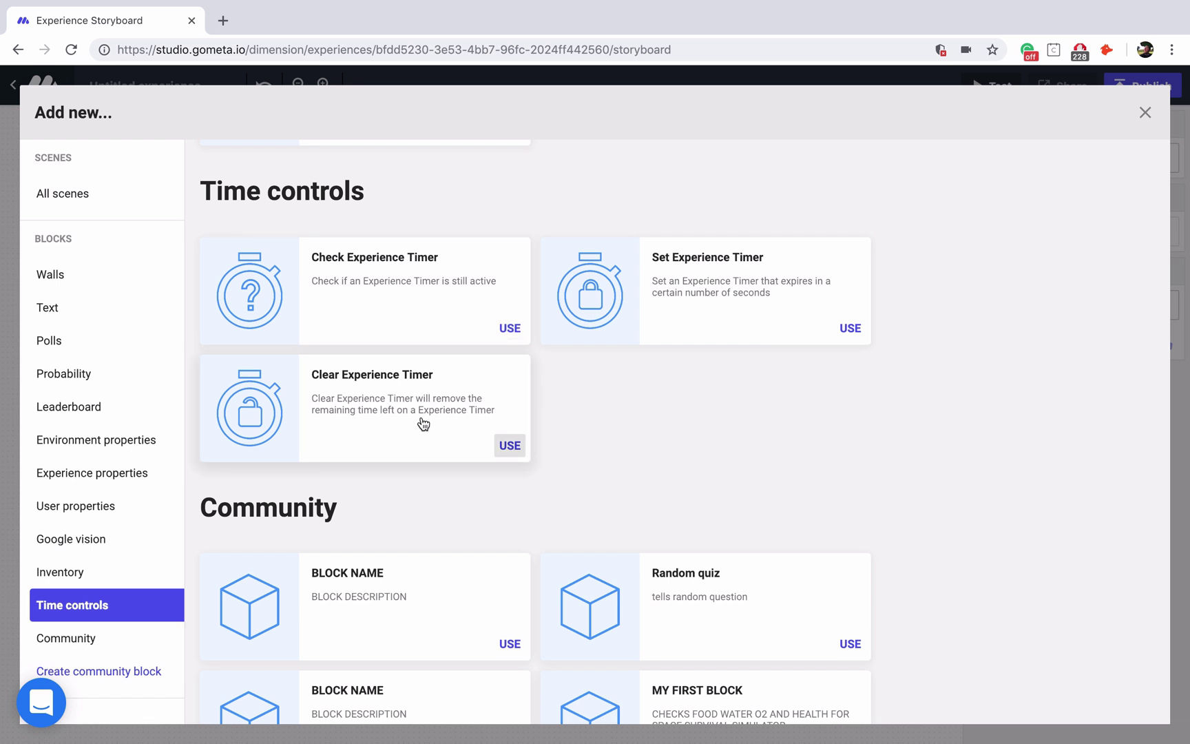
pyautogui.click(749, 280)
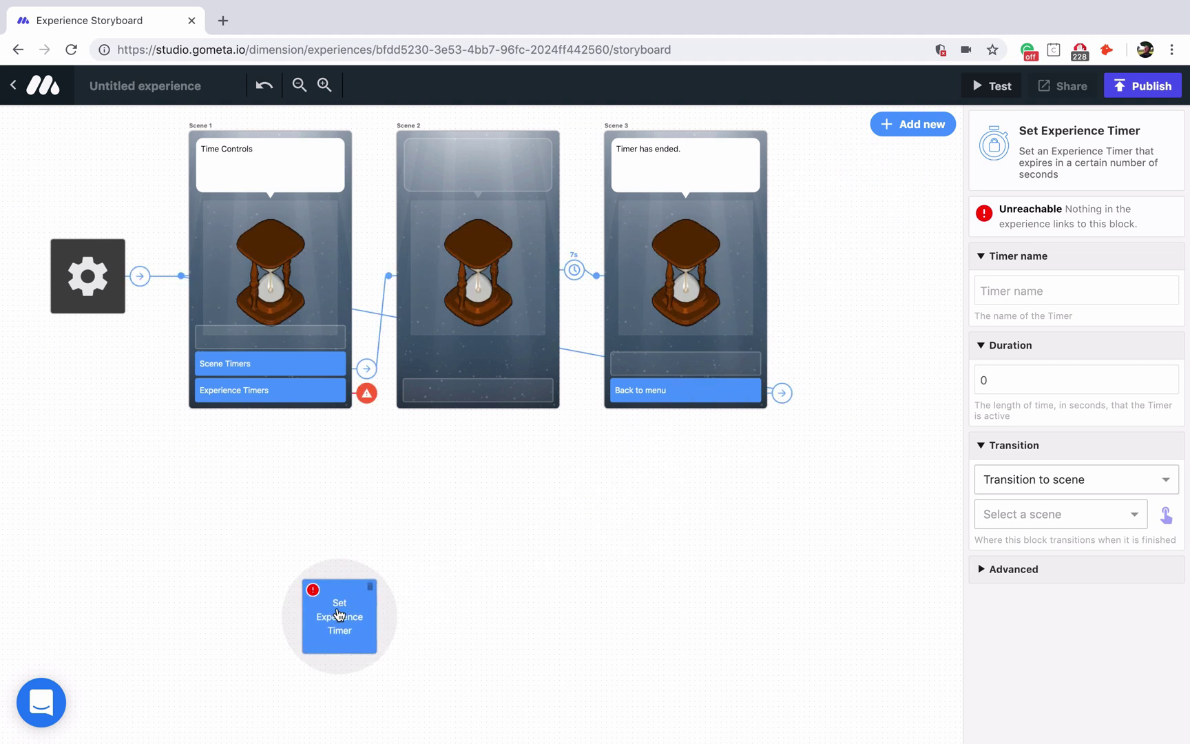
pyautogui.click(338, 614)
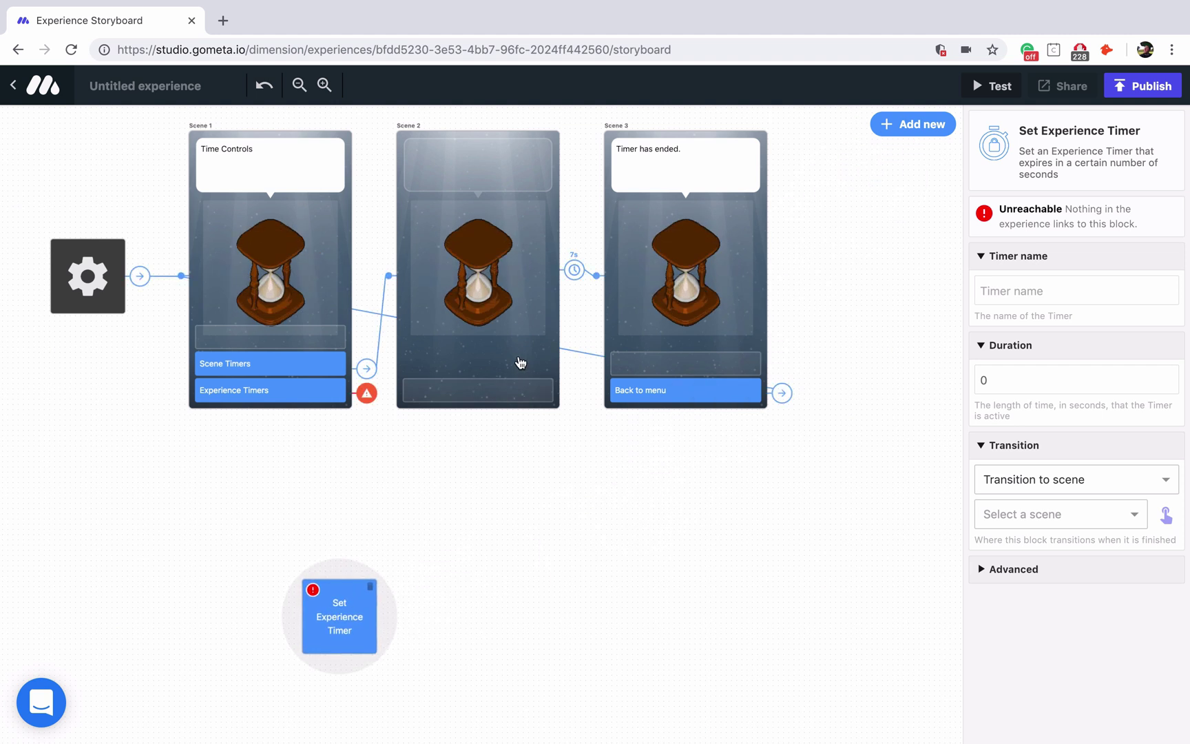
pyautogui.click(309, 391)
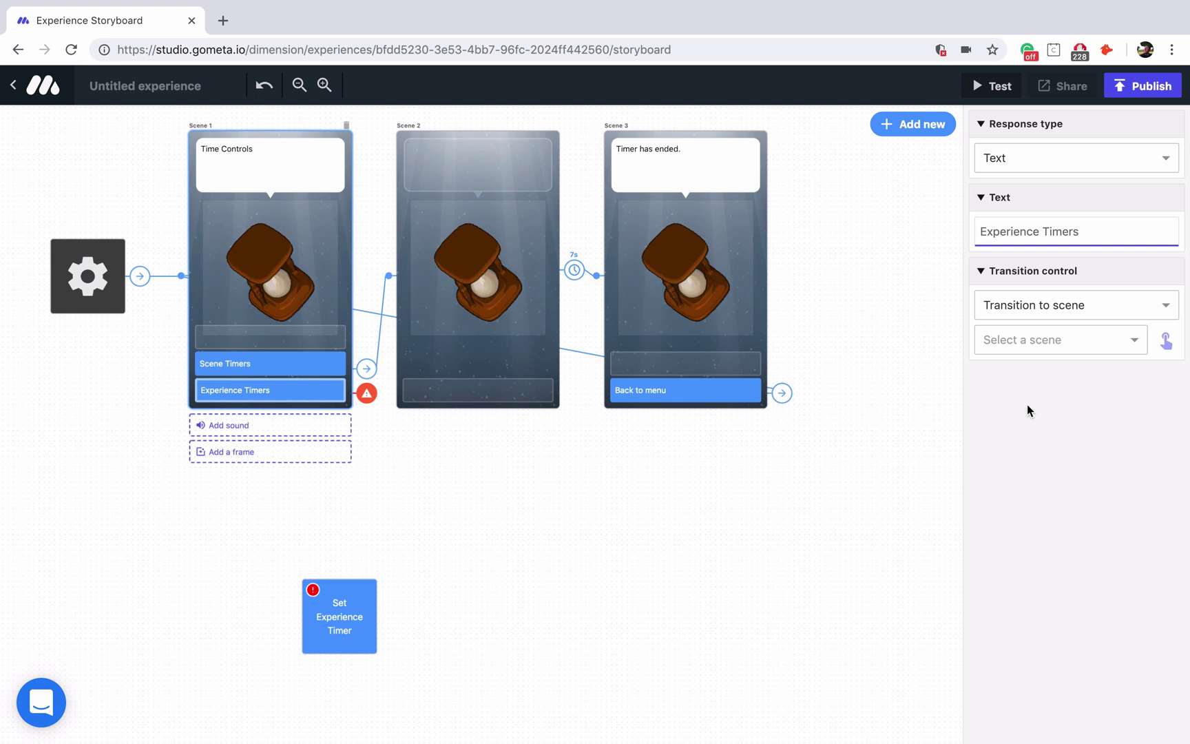
pyautogui.click(370, 605)
pyautogui.scroll(-1, 434, 589)
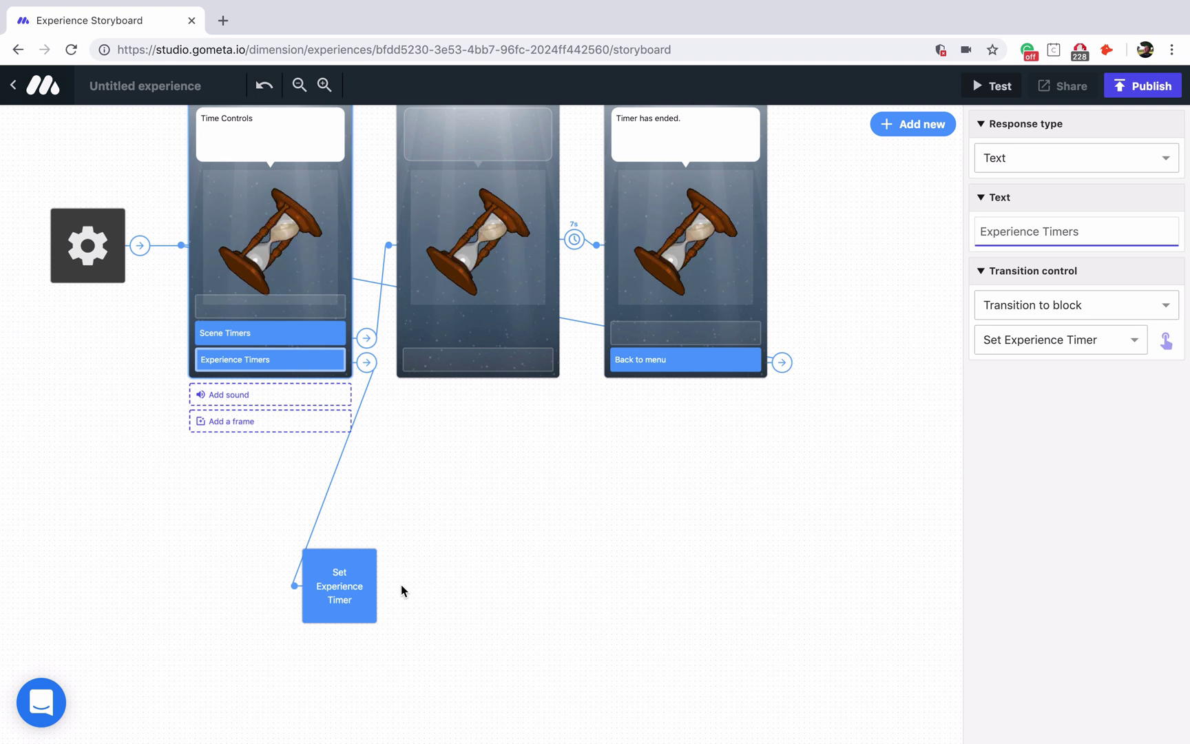
pyautogui.click(350, 593)
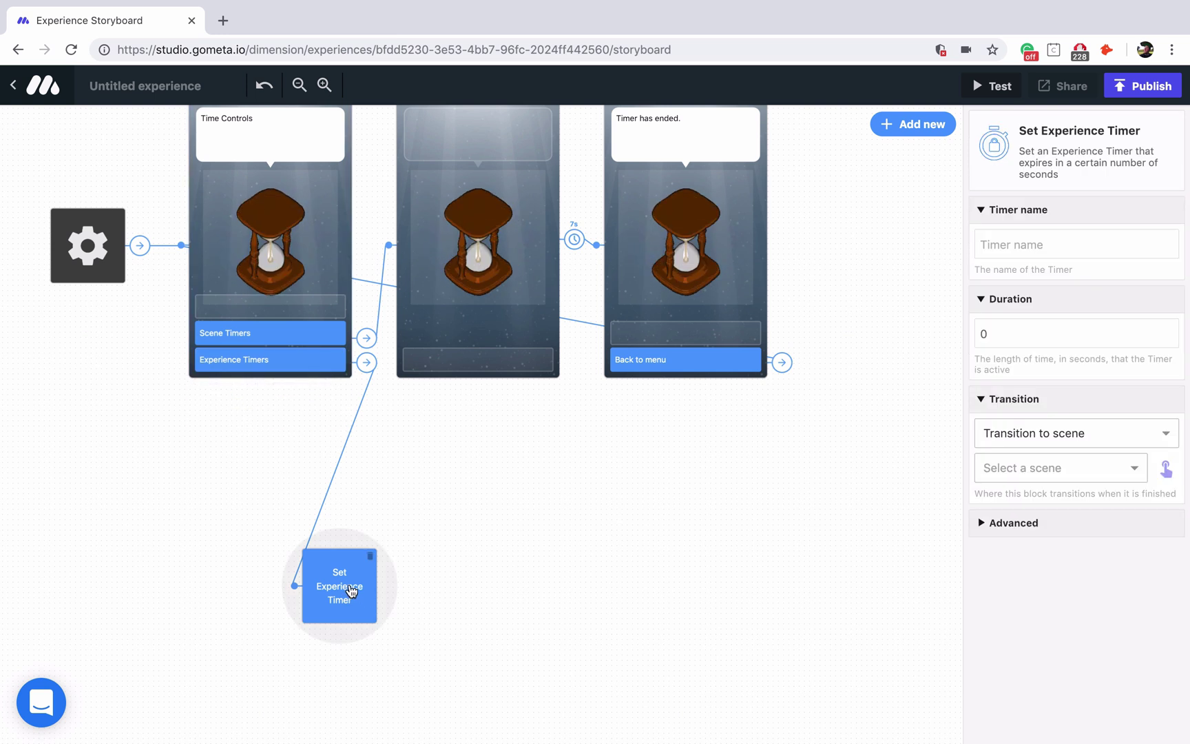
# - Name the timer Tutorial_Timer with a 25-second duration, and add Scene 4 below the scenes
pyautogui.click(992, 246)
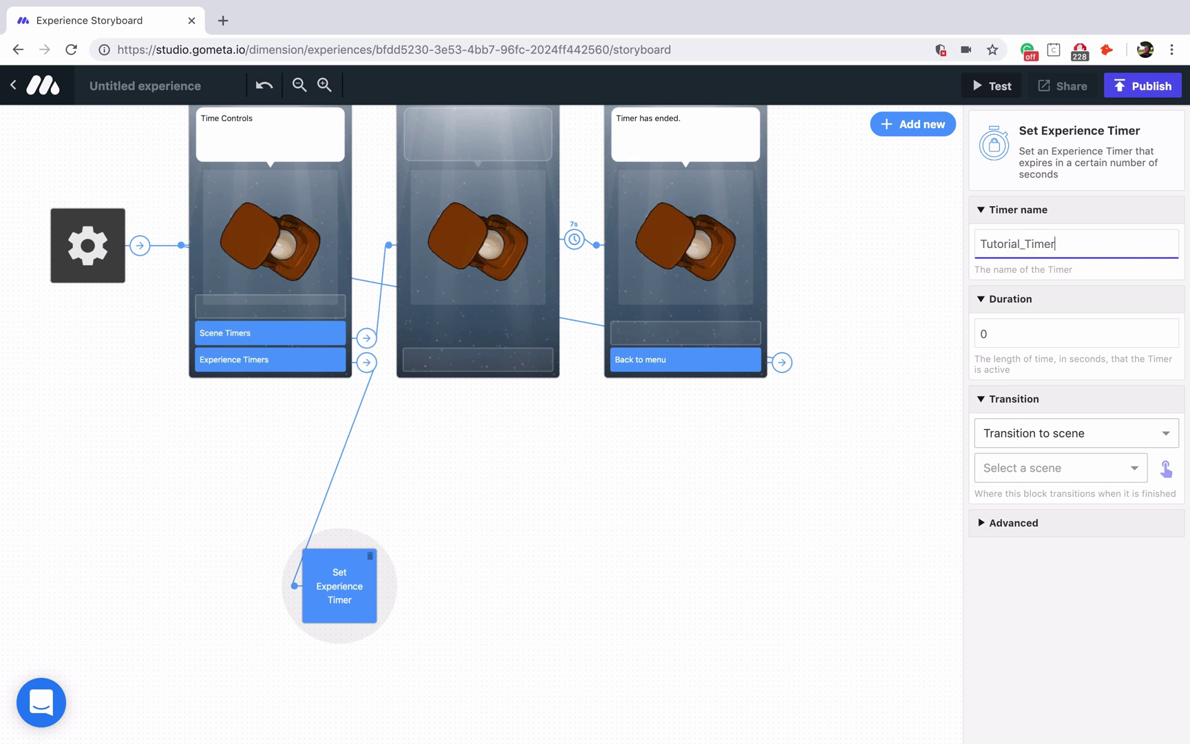
pyautogui.click(994, 336)
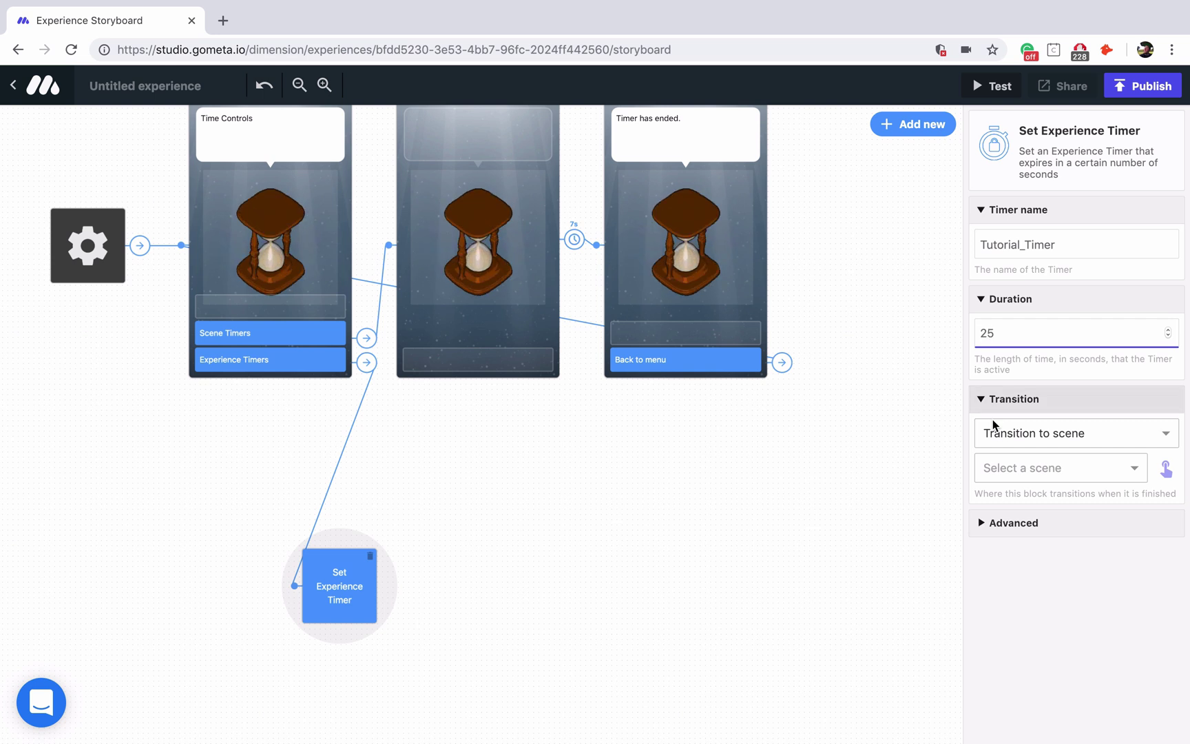
pyautogui.click(913, 124)
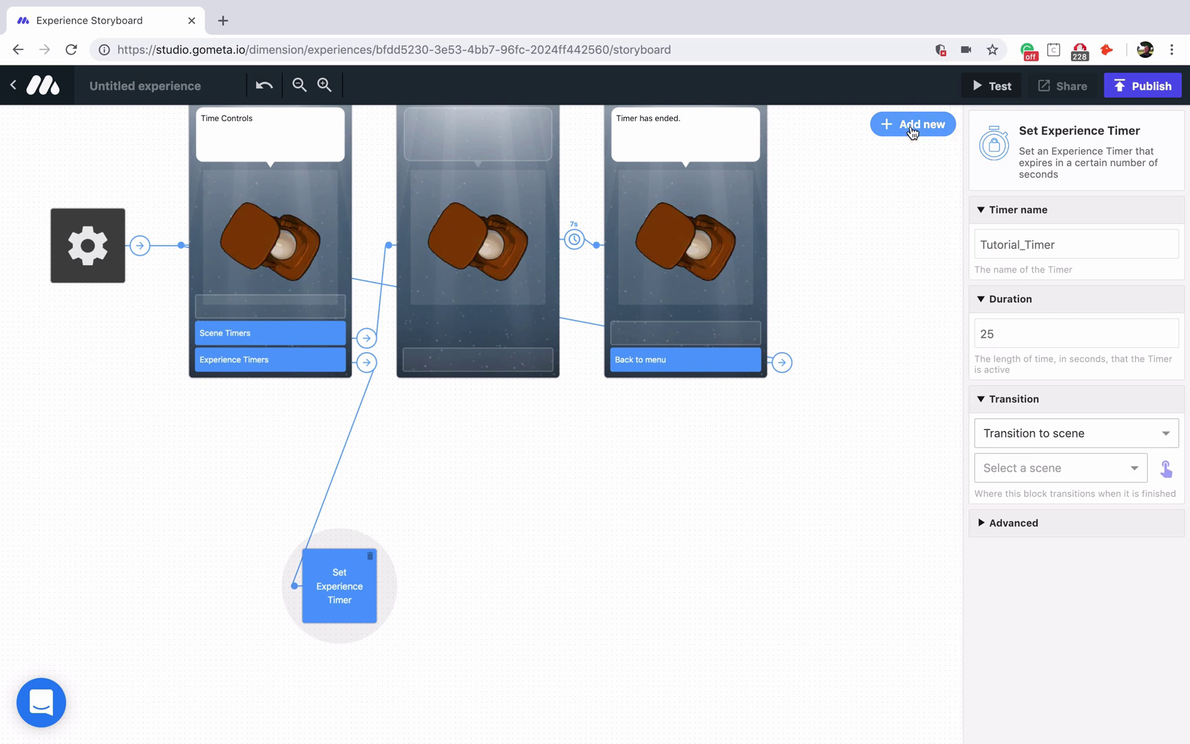
pyautogui.click(324, 382)
pyautogui.moveTo(824, 199); pyautogui.dragTo(451, 542)
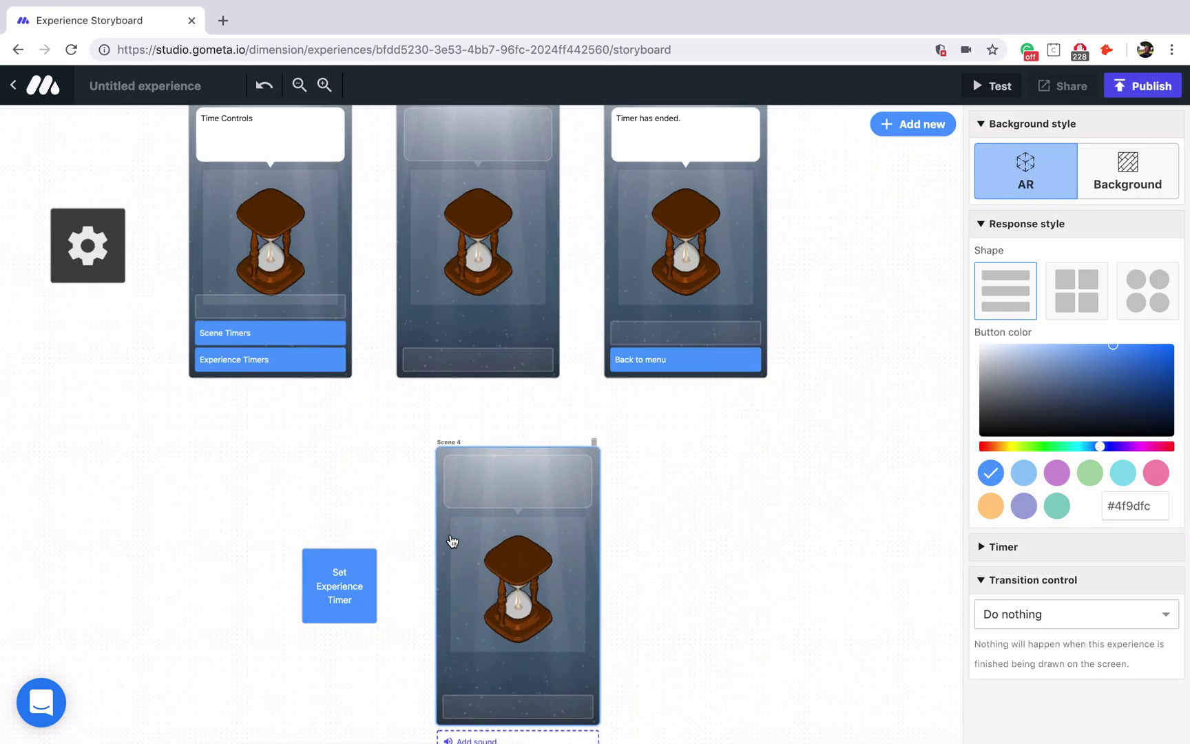
# - Make the Set Experience Timer block transition to Scene 4
pyautogui.click(368, 575)
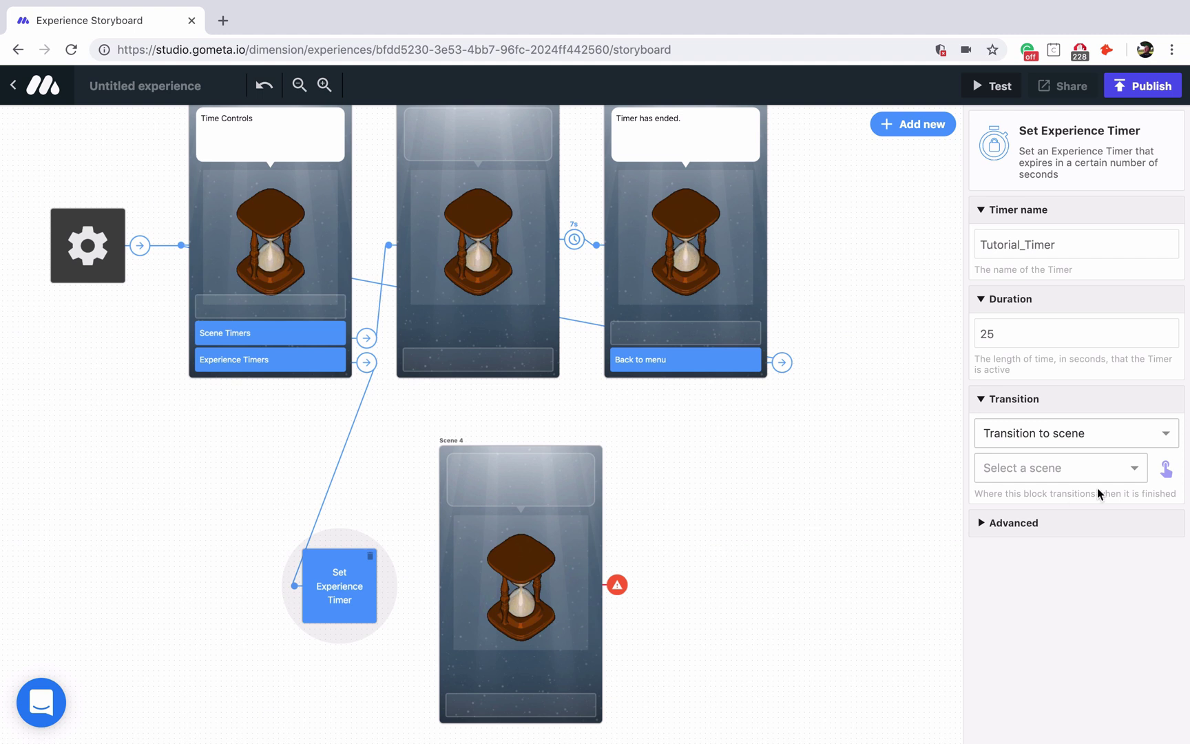
pyautogui.click(1165, 468)
pyautogui.click(548, 563)
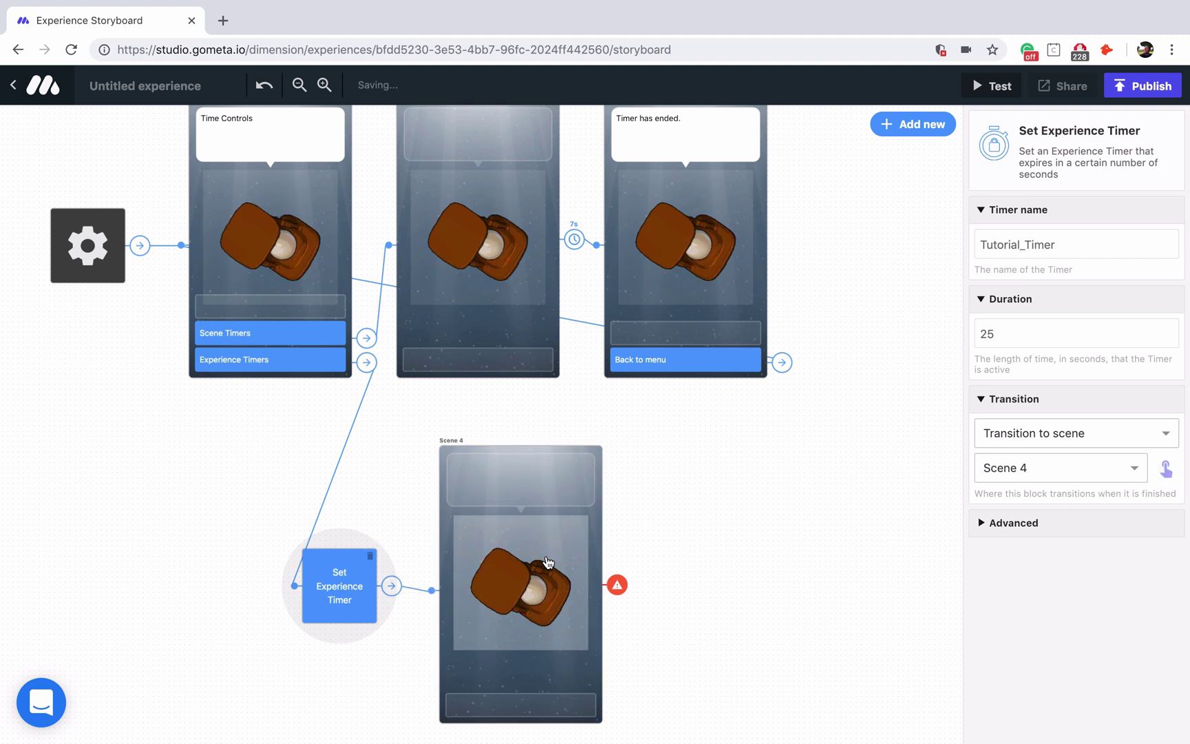
pyautogui.click(541, 486)
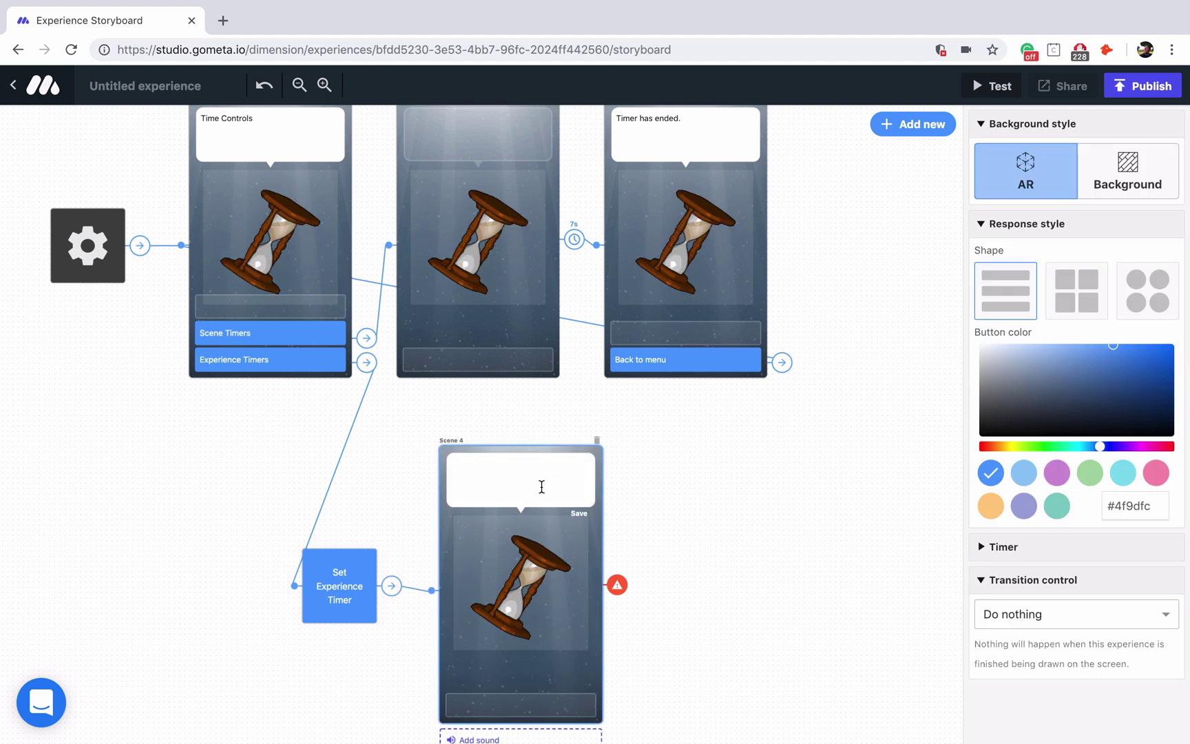
# - Set Scene 4's dialogue to 'Experience Timer'
pyautogui.write('Experience Timer')
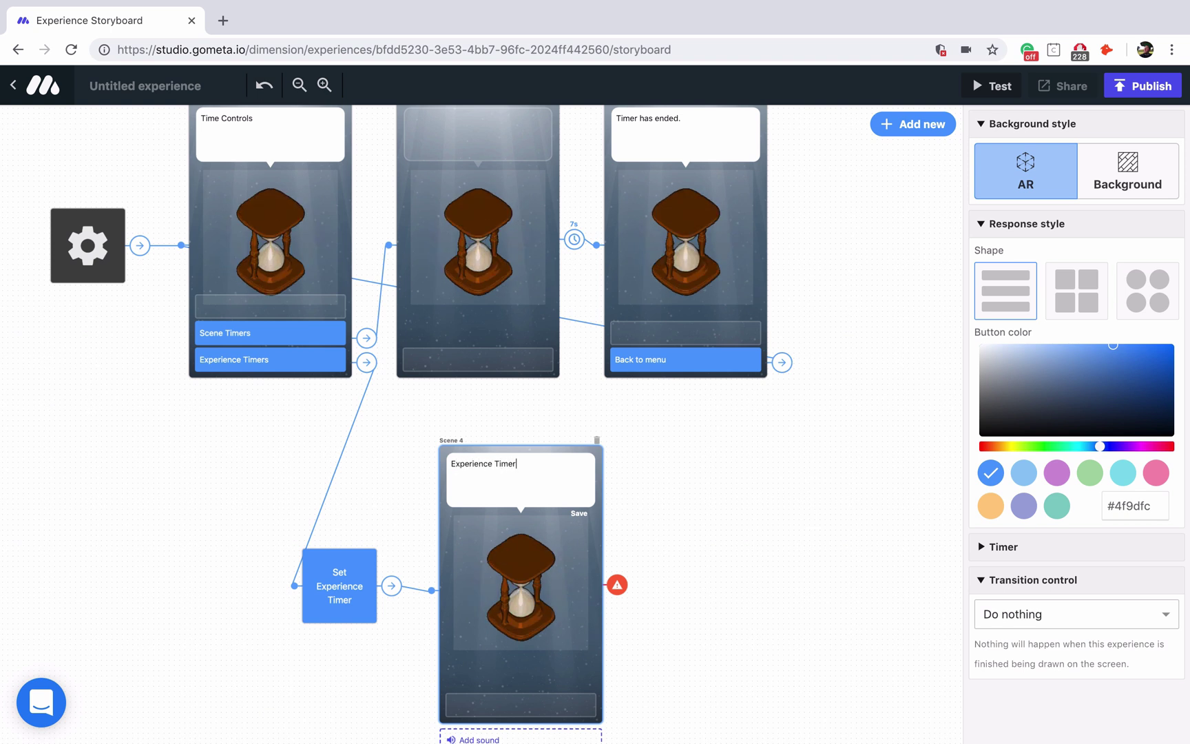
pyautogui.scroll(-2, 656, 493)
pyautogui.scroll(-1, 657, 492)
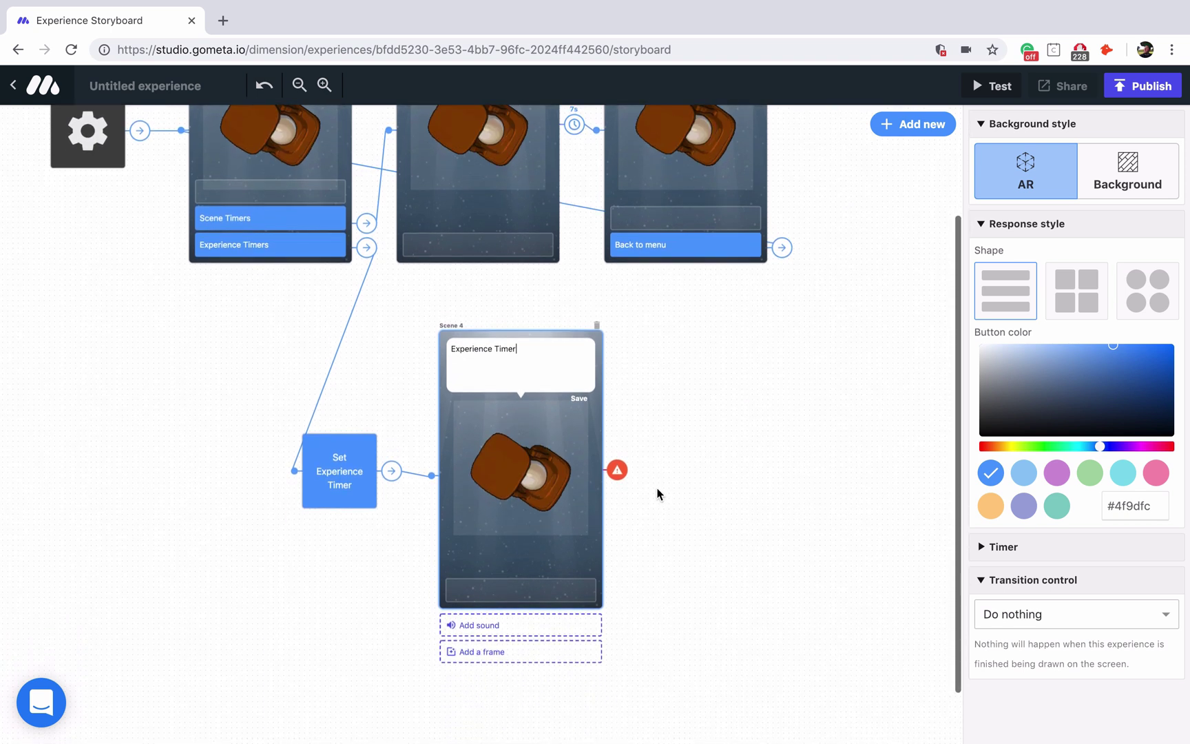
pyautogui.scroll(-1, 644, 509)
# - Add Scene 4 responses labelled 'Check Timer' and 'Clear Timer'
pyautogui.click(571, 549)
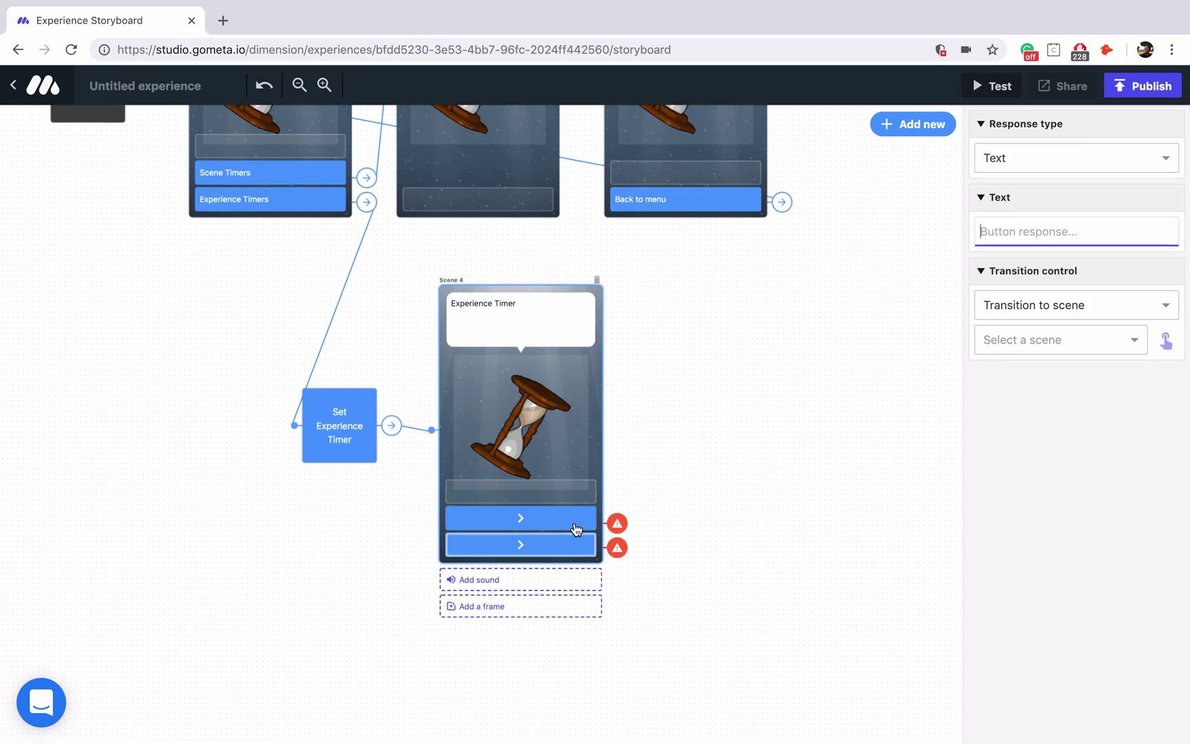
pyautogui.write('Check Timer')
pyautogui.click(521, 544)
pyautogui.write('Clear')
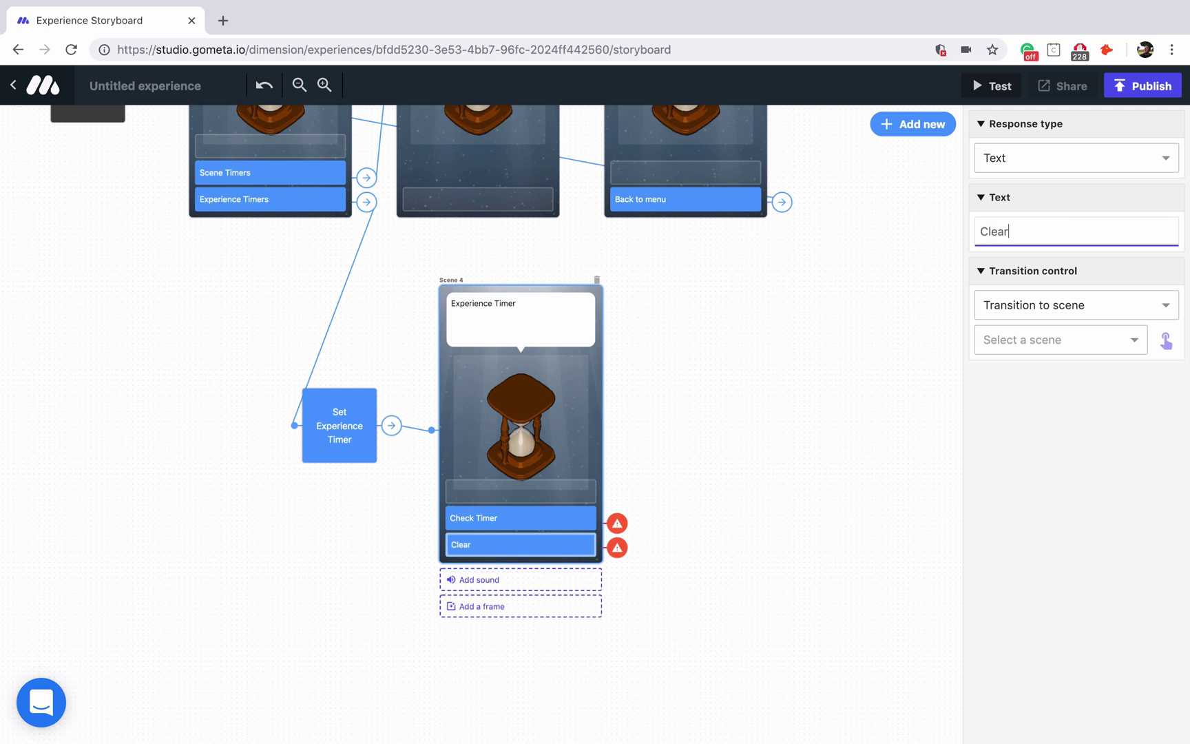
pyautogui.write(' Timer')
pyautogui.click(563, 519)
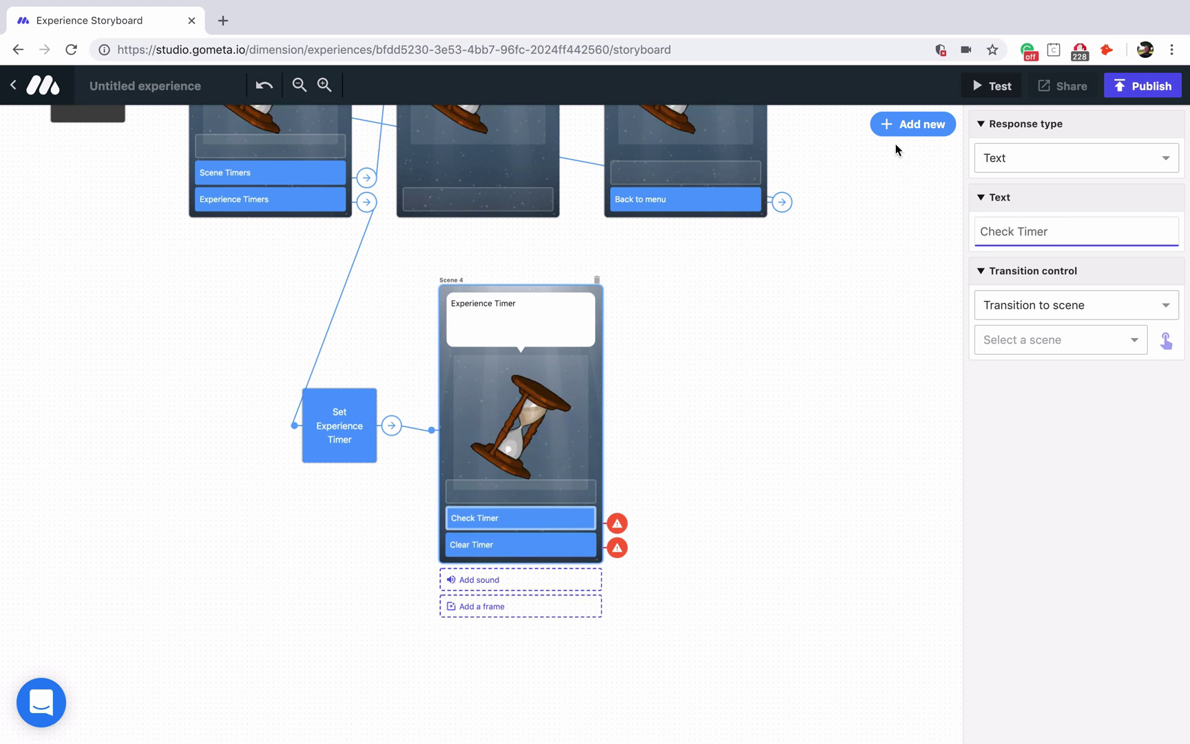
pyautogui.click(908, 129)
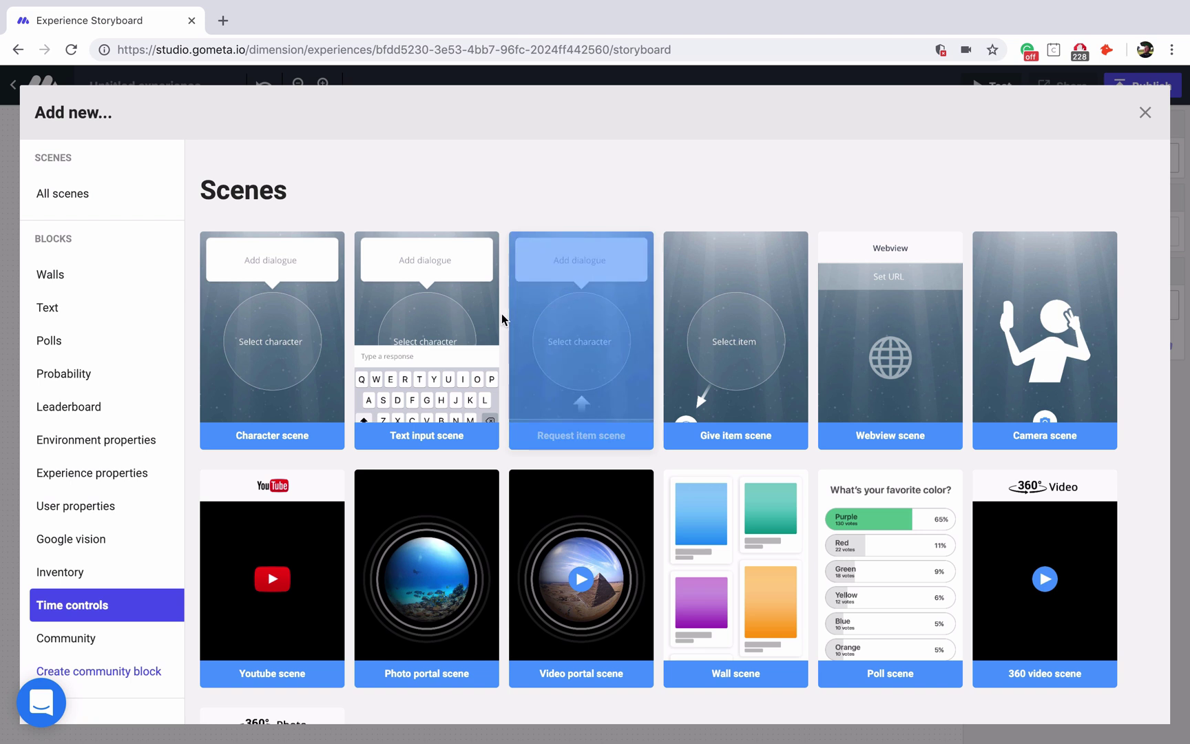
# - Place a Check Experience Timer block beside Scene 4 with timer name Tutorial_Timer
pyautogui.click(150, 612)
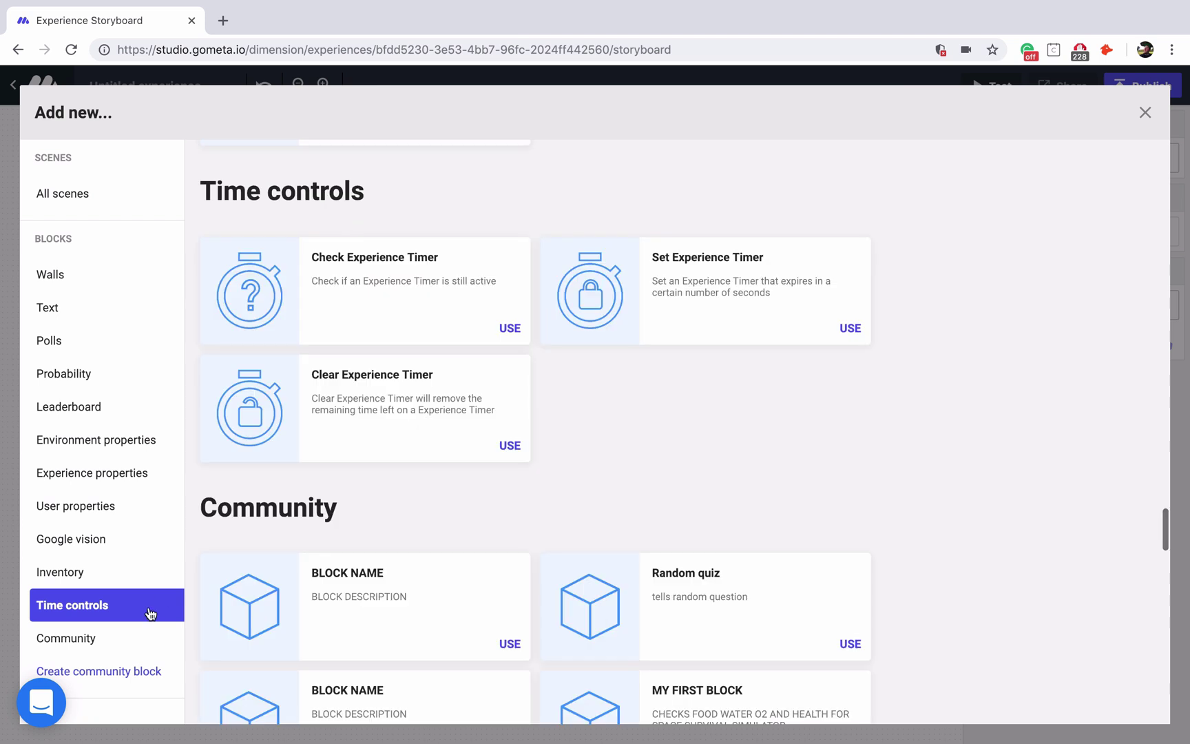
pyautogui.click(409, 320)
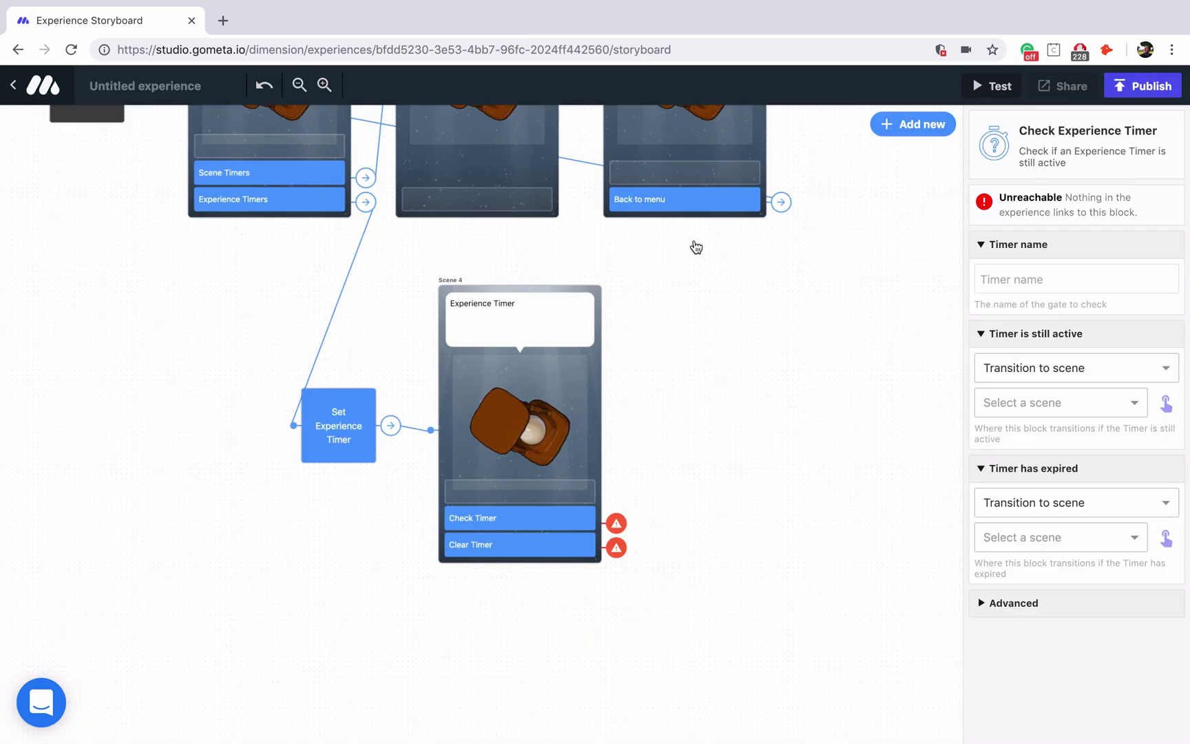
pyautogui.moveTo(712, 201); pyautogui.dragTo(619, 626)
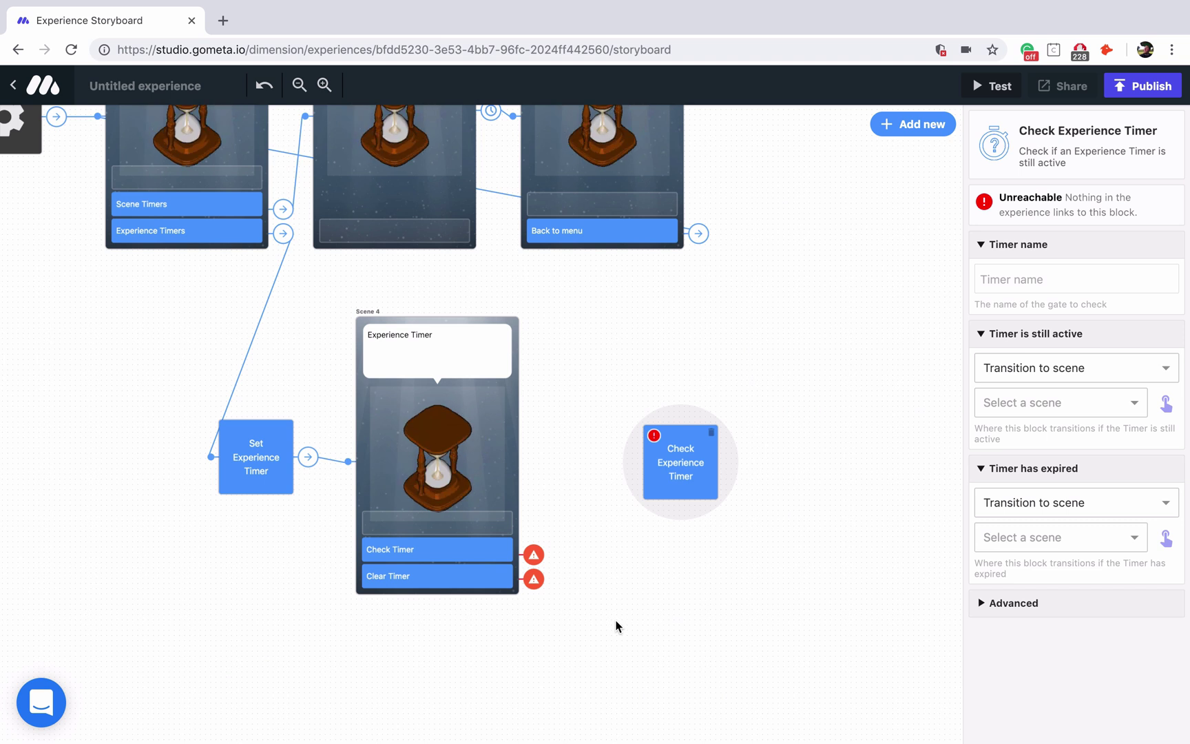
pyautogui.click(269, 469)
pyautogui.click(1064, 245)
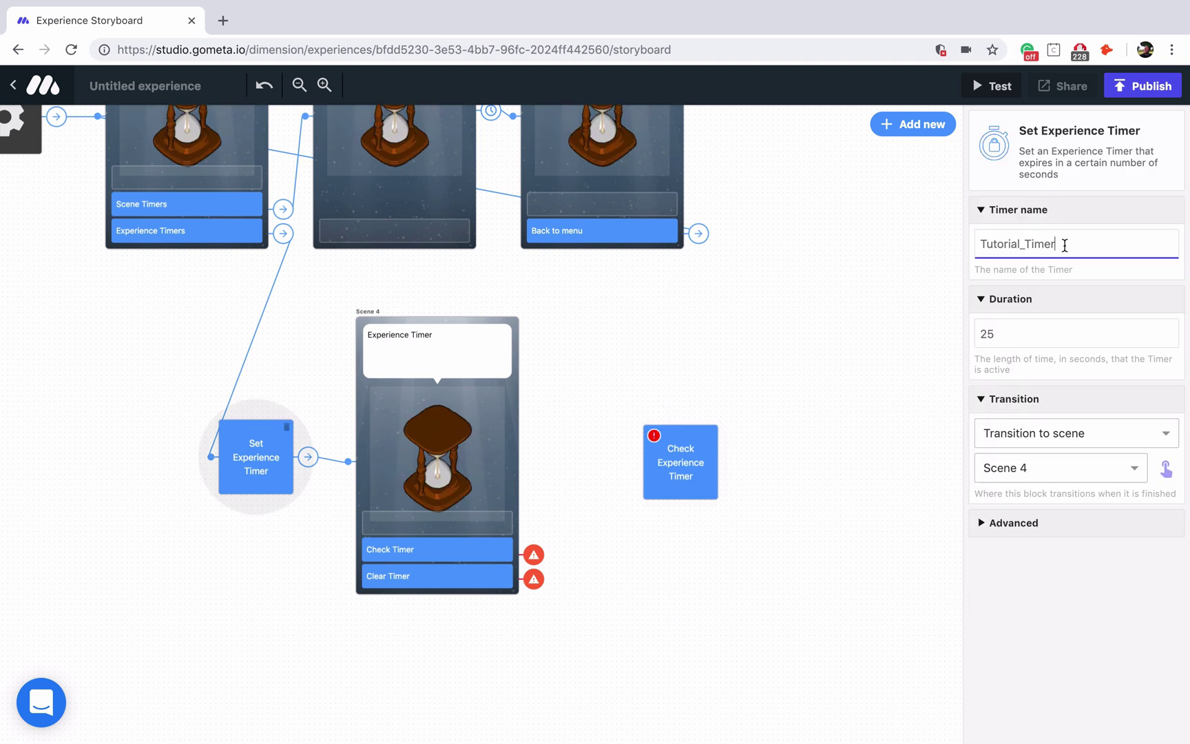
pyautogui.click(681, 476)
pyautogui.write('Tutorial_Timer')
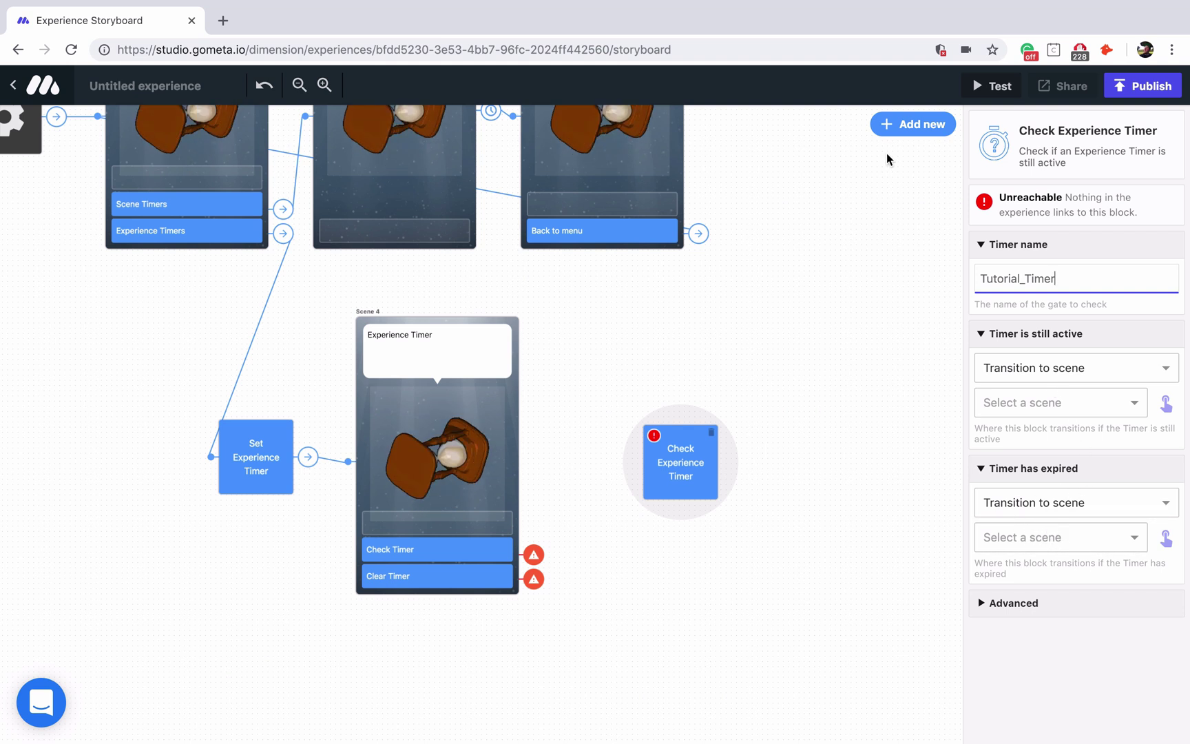
# - Add a new hourglass Scene 5 to the right of the check block
pyautogui.click(914, 124)
pyautogui.click(273, 355)
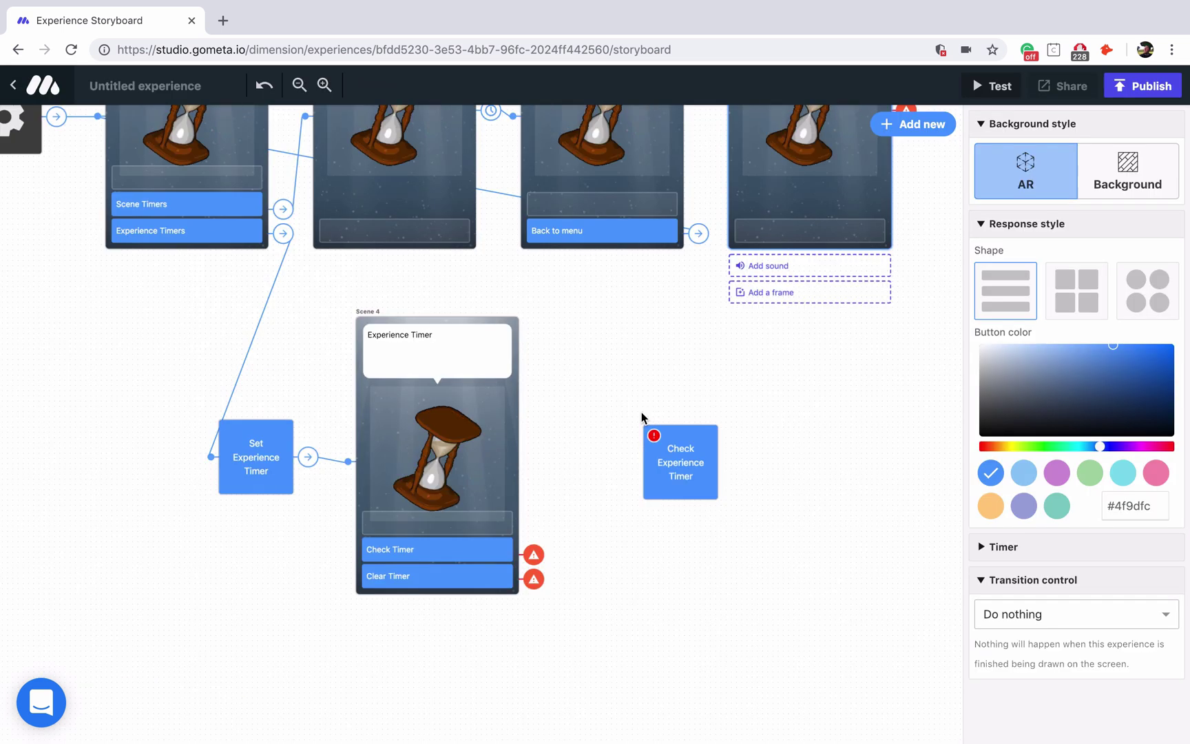
pyautogui.moveTo(740, 285); pyautogui.dragTo(753, 414)
# - Add a new hourglass character scene as Scene 6, placed below Scene 5
pyautogui.click(898, 118)
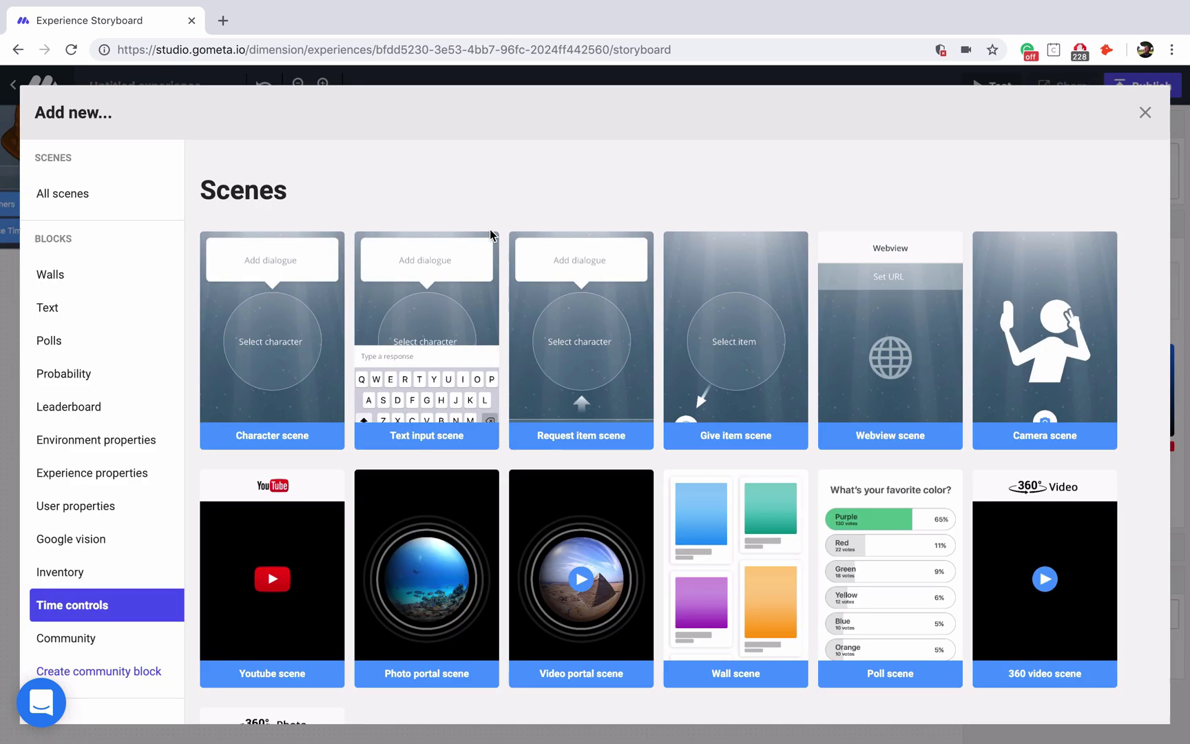
pyautogui.click(273, 305)
pyautogui.moveTo(690, 191); pyautogui.dragTo(475, 726)
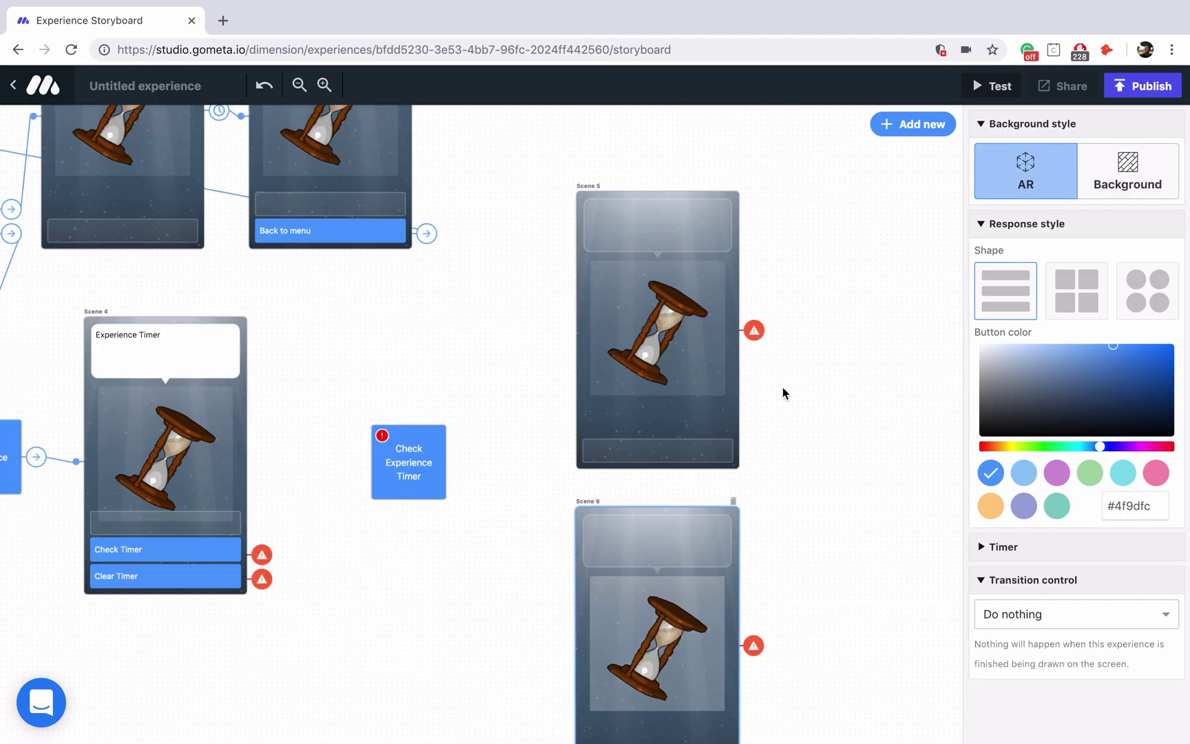
# - Make Scene 5 say 'Timer is still active.' and Scene 6 say 'Timer has expired'
pyautogui.click(636, 207)
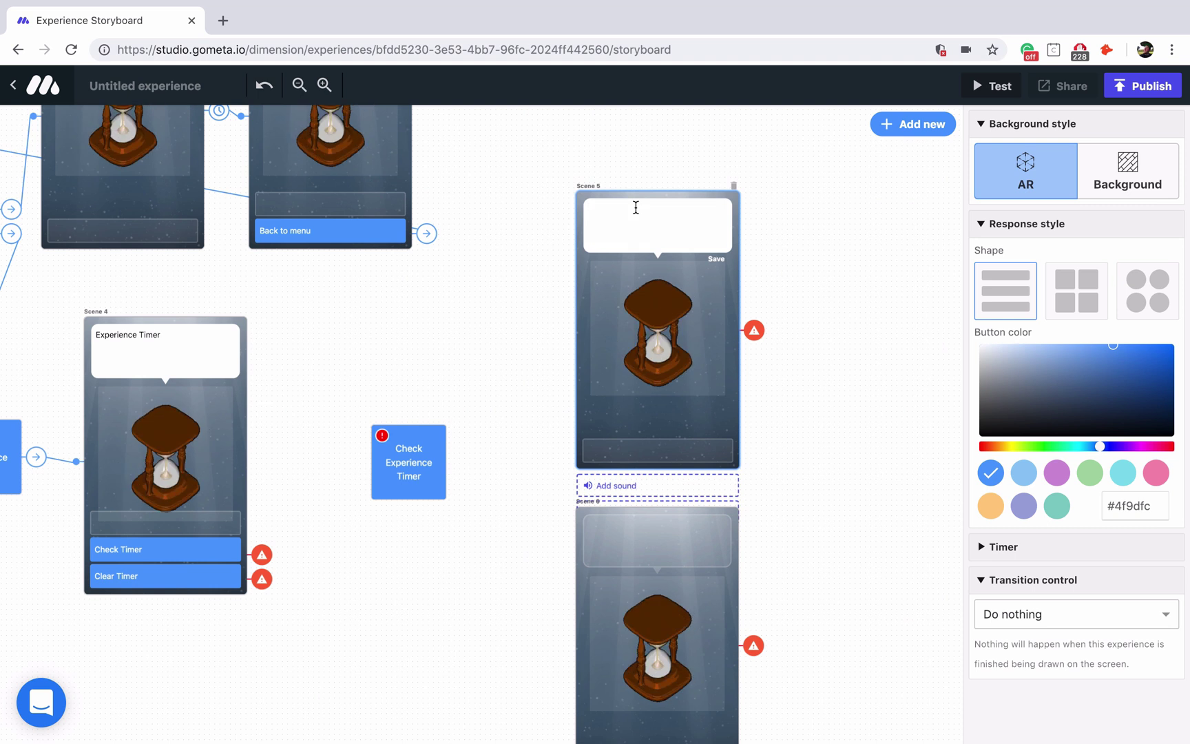
pyautogui.write('is still active.')
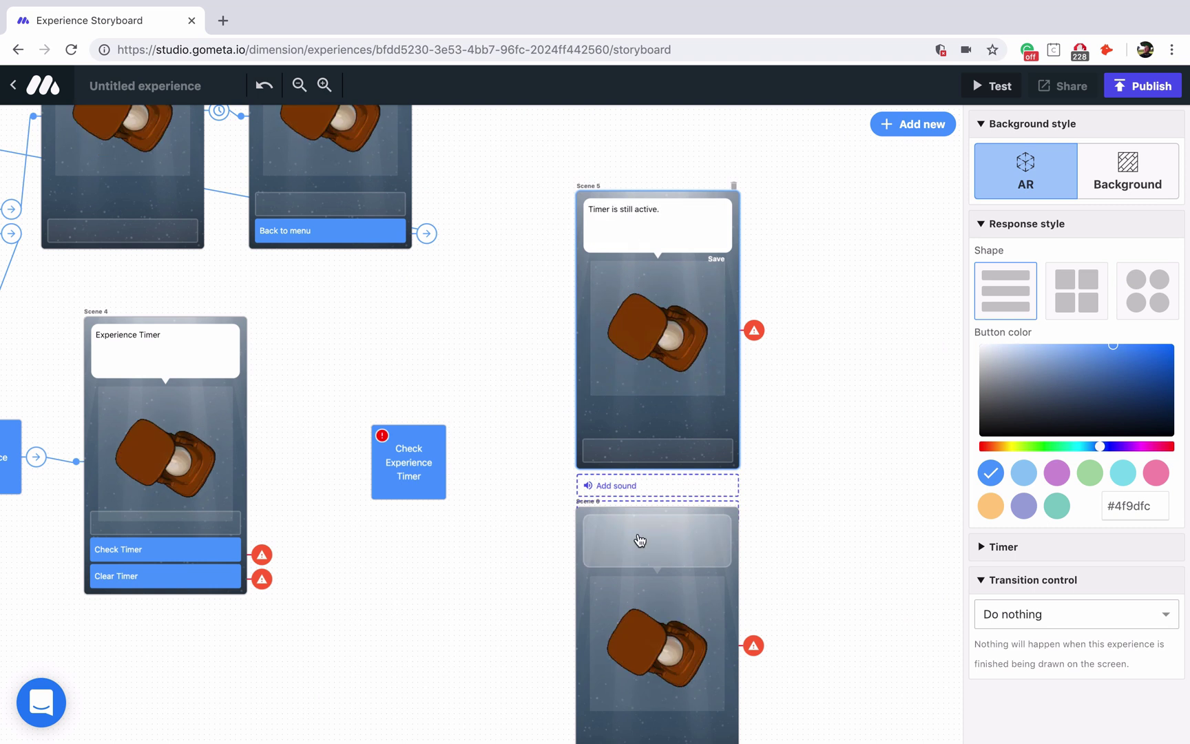
pyautogui.click(640, 541)
pyautogui.write('Timer has expired')
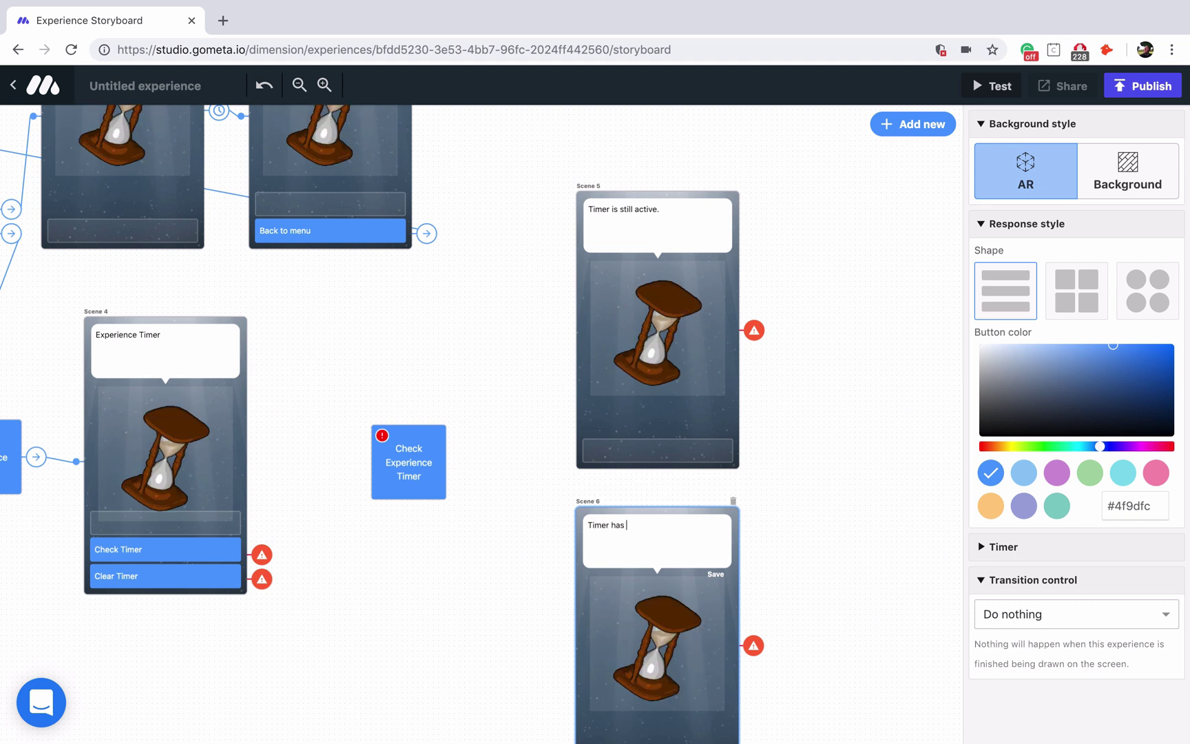
pyautogui.click(410, 445)
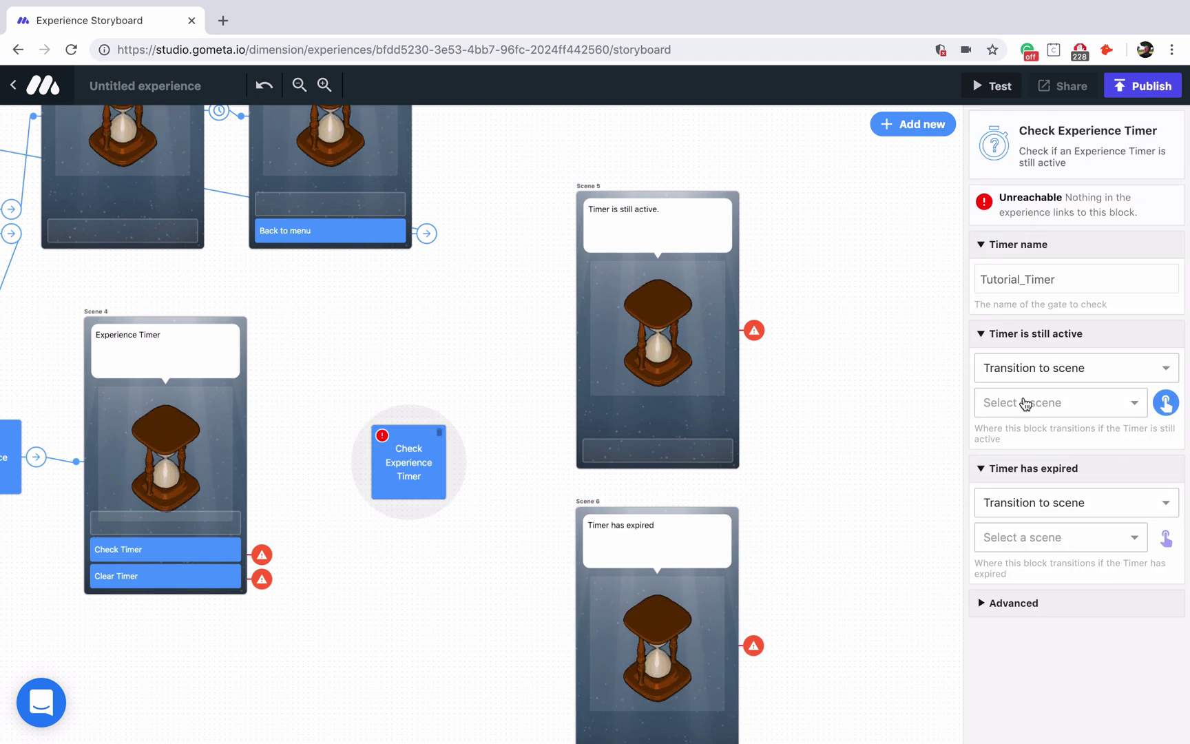
# - Branch the Check Experience Timer block: still active to Scene 5, expired to Scene 6
pyautogui.click(666, 337)
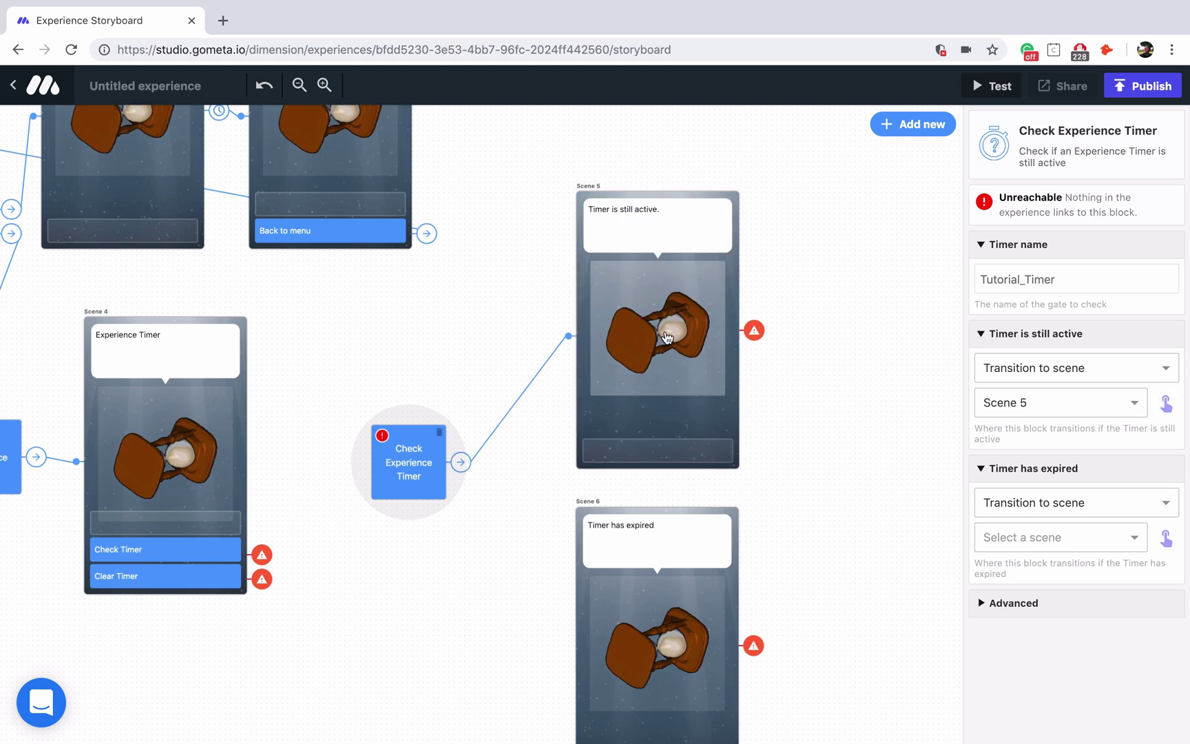
pyautogui.click(1163, 537)
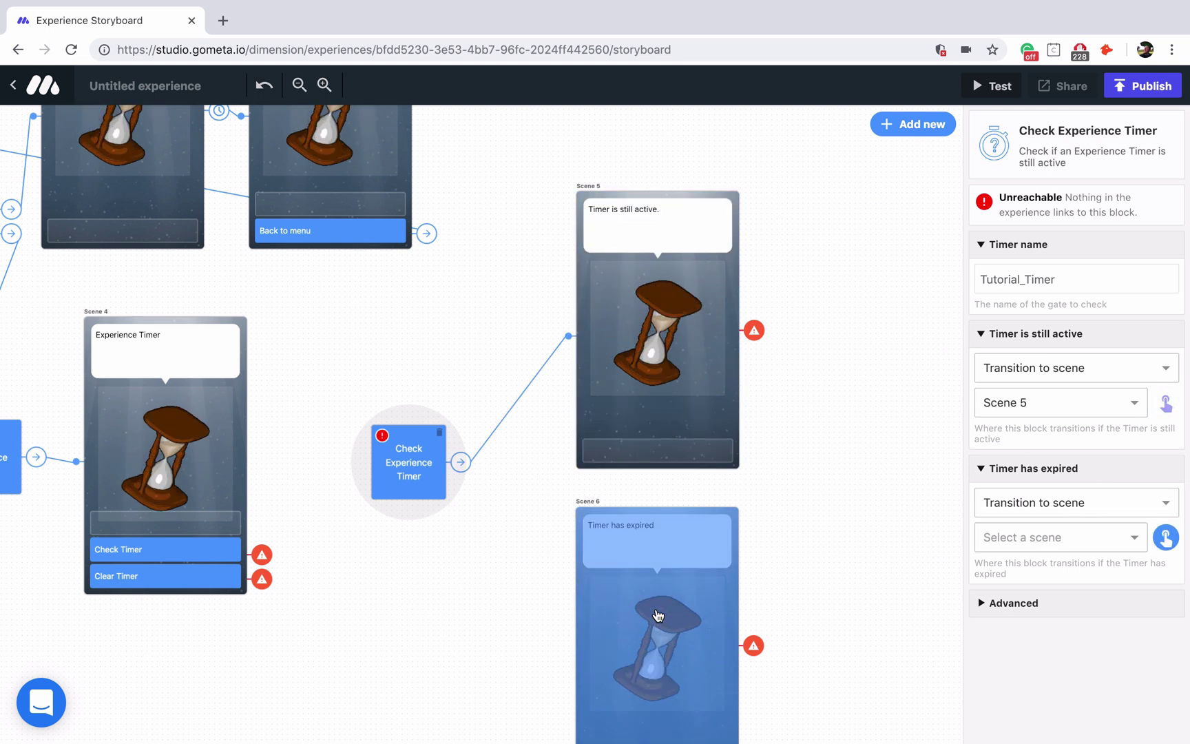
pyautogui.click(623, 609)
# - Link Scene 4's Check Timer response to the Check Experience Timer block
pyautogui.click(227, 549)
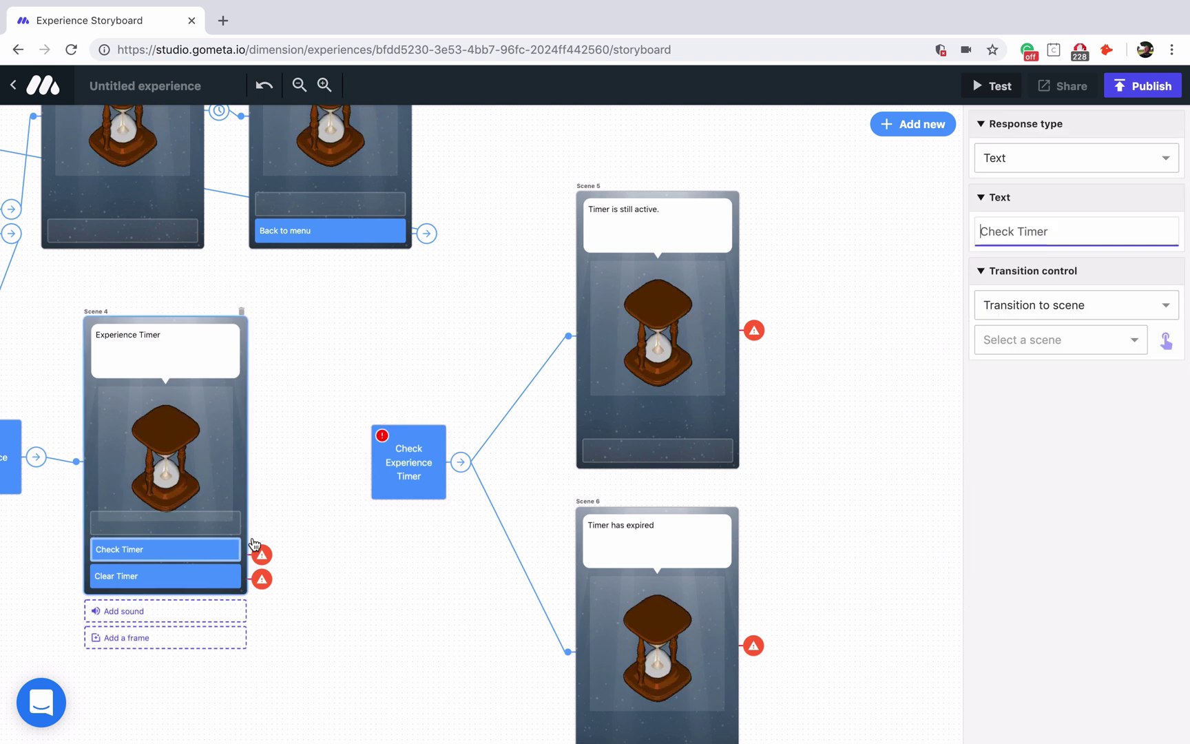
pyautogui.click(1165, 340)
pyautogui.click(407, 459)
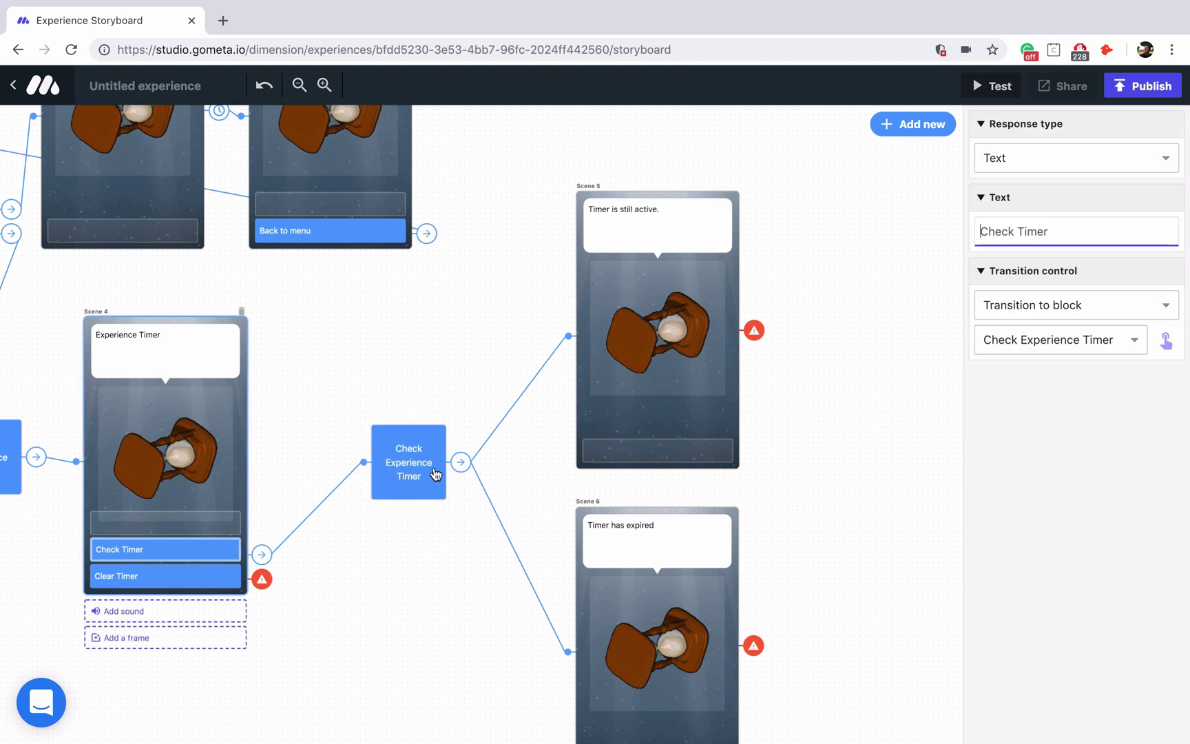
pyautogui.scroll(-2, 545, 496)
pyautogui.scroll(-2, 545, 496)
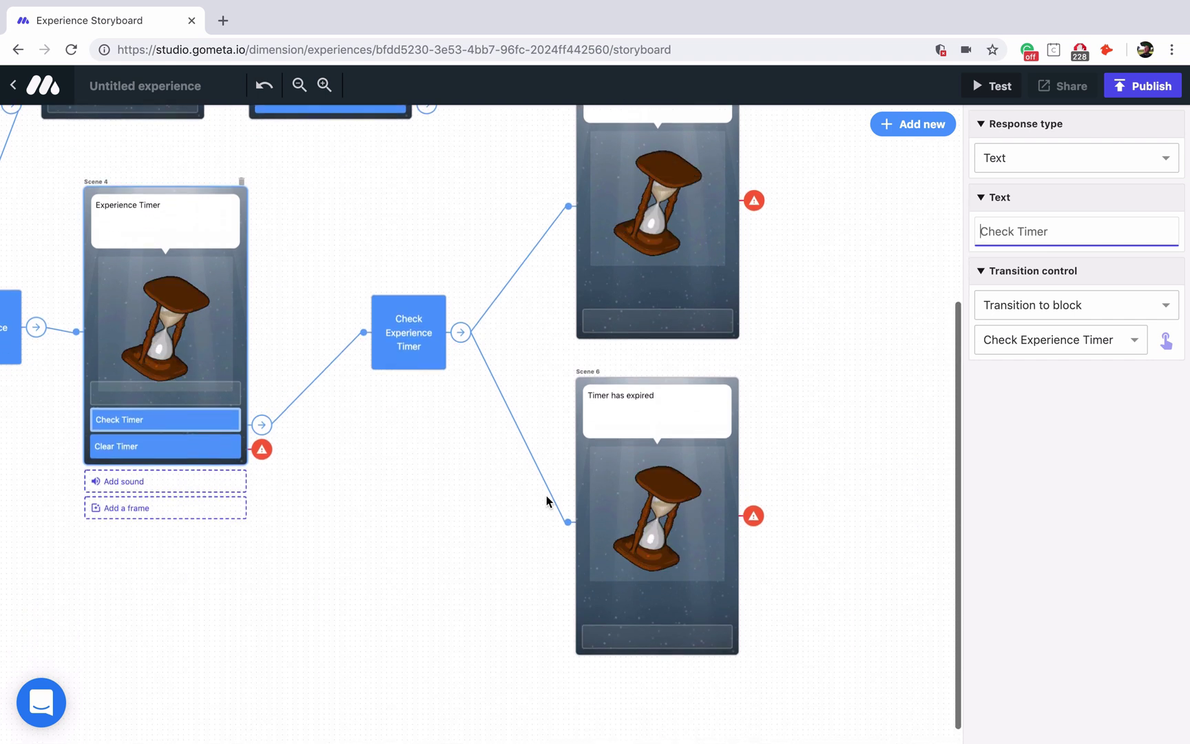
pyautogui.hscroll(-5, 545, 496)
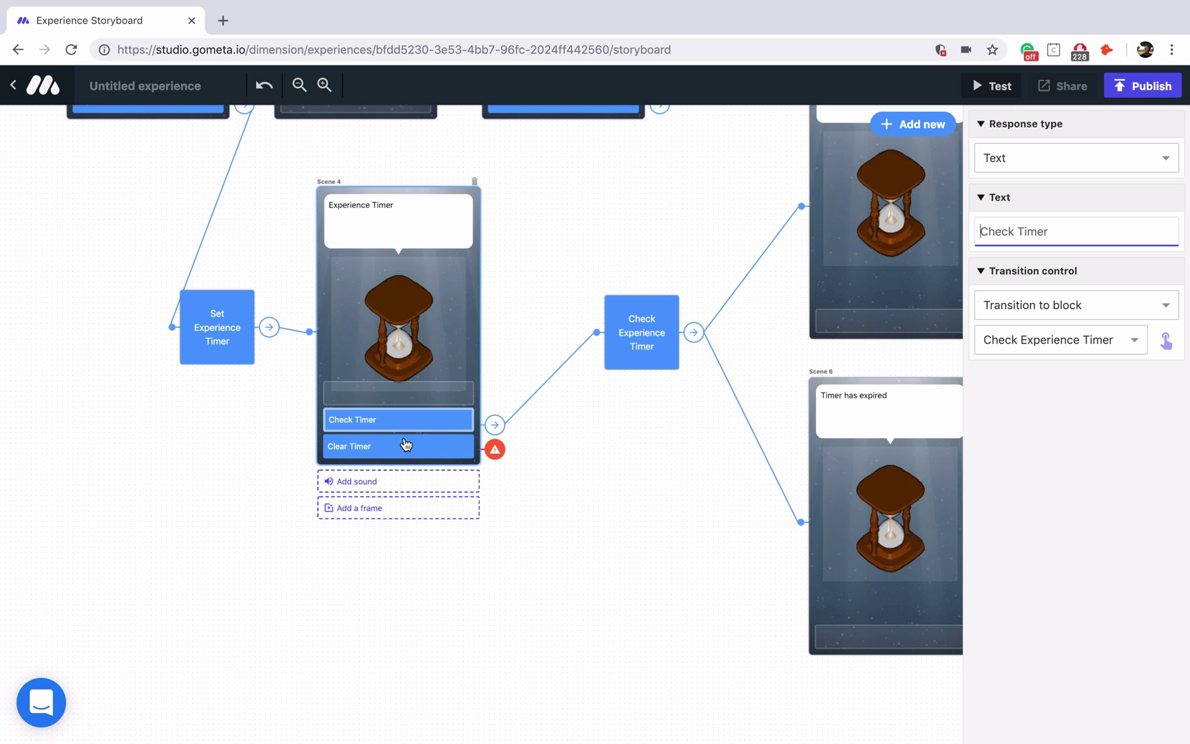
# - Add a Clear Experience Timer block from Time controls and place it beneath Scene 4
pyautogui.click(915, 125)
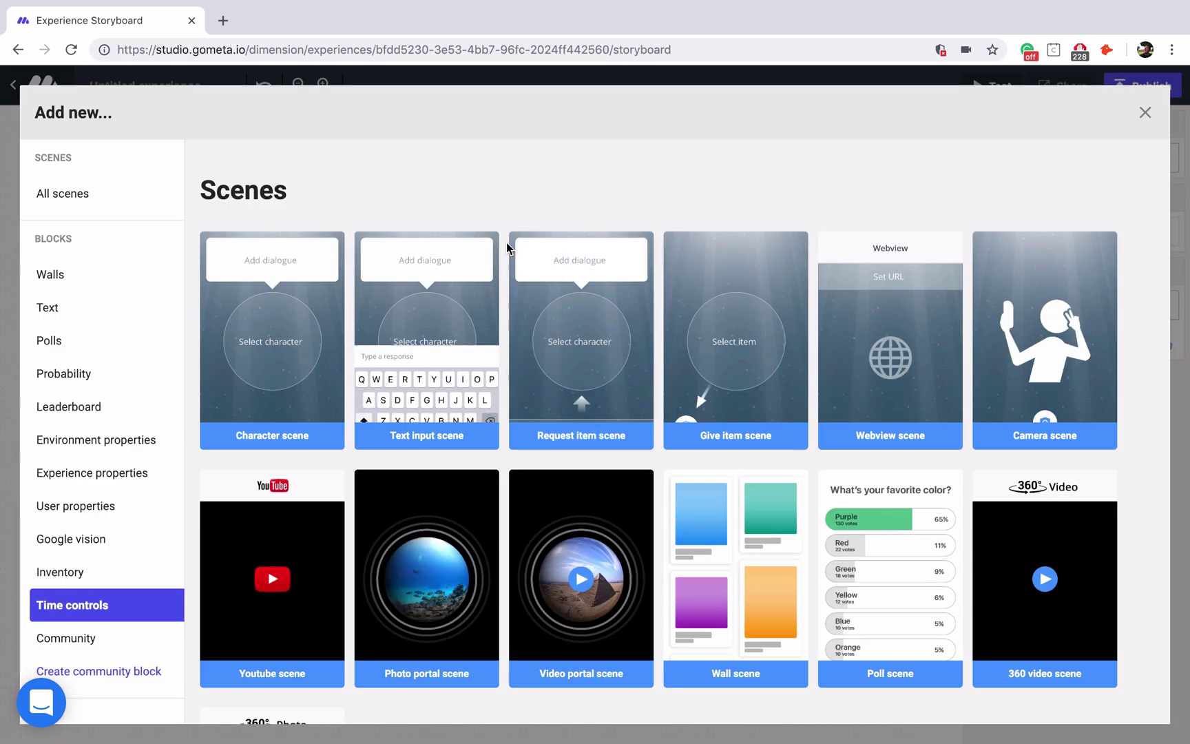
pyautogui.click(107, 609)
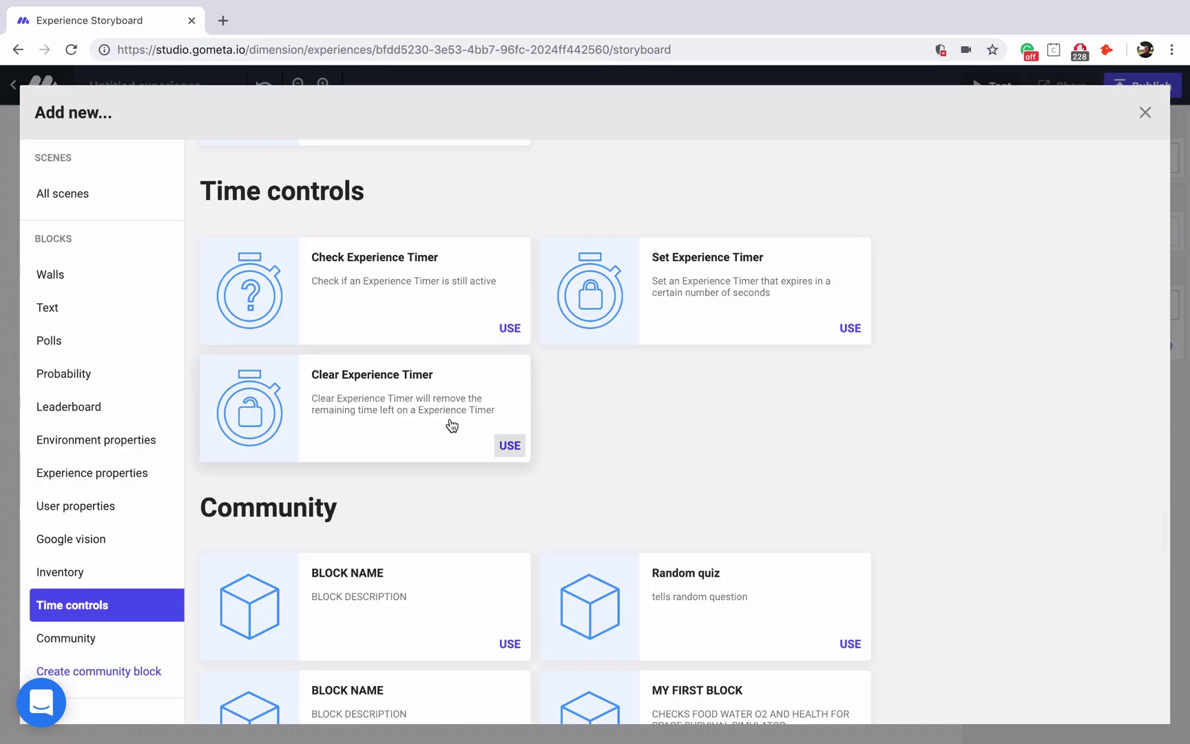
pyautogui.click(387, 430)
pyautogui.hscroll(6, 513, 380)
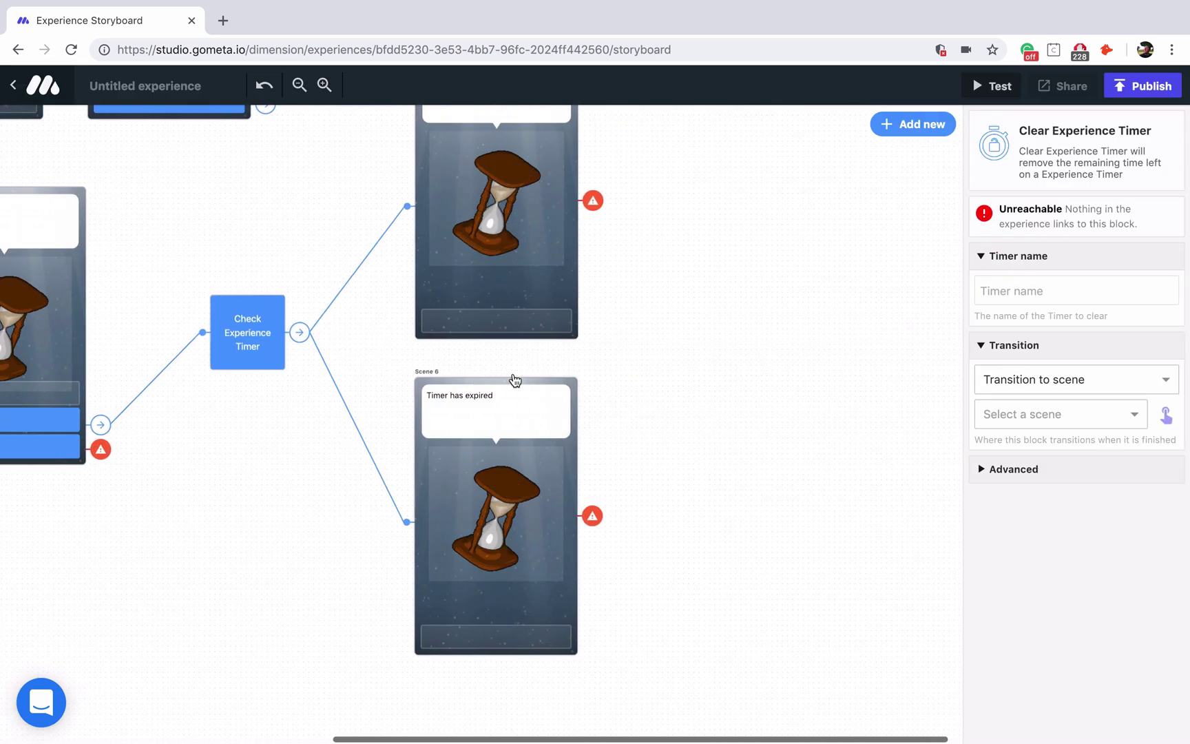
pyautogui.scroll(3, 582, 293)
pyautogui.moveTo(679, 135); pyautogui.dragTo(100, 666)
pyautogui.scroll(-4, 100, 666)
# - Send Scene 4's Clear Timer response to the new block and name its timer Tutorial_Timer
pyautogui.click(209, 404)
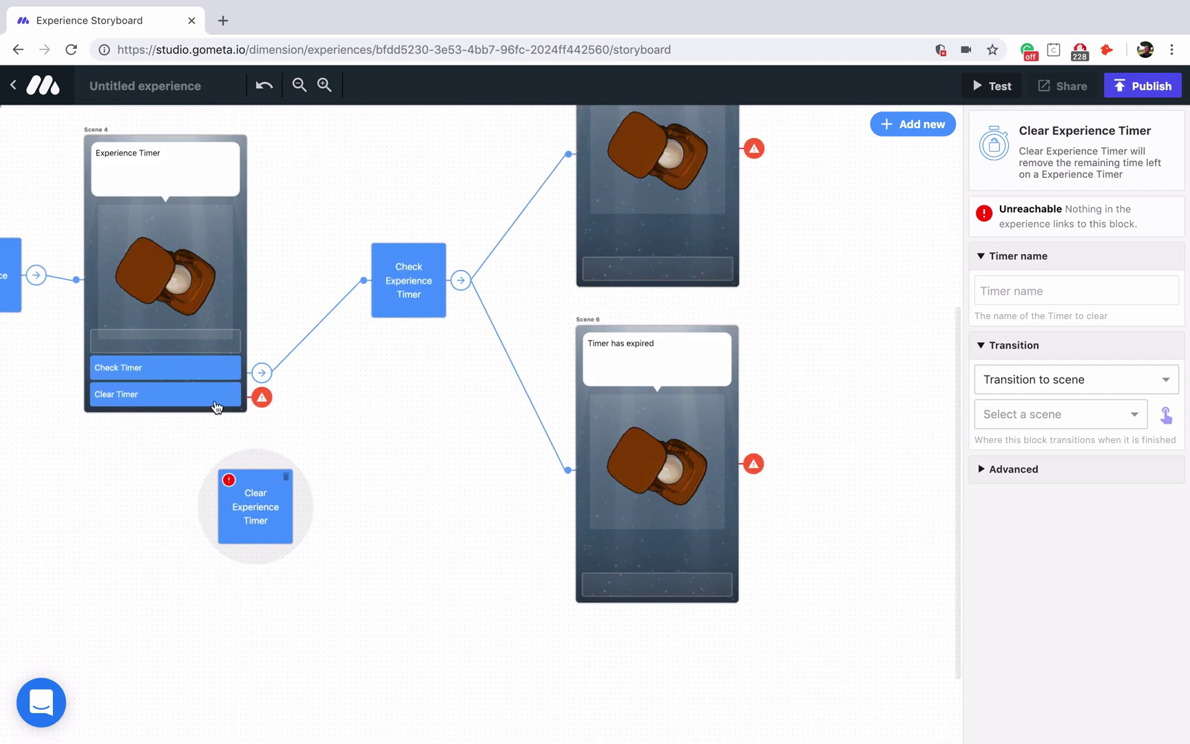
pyautogui.click(1175, 344)
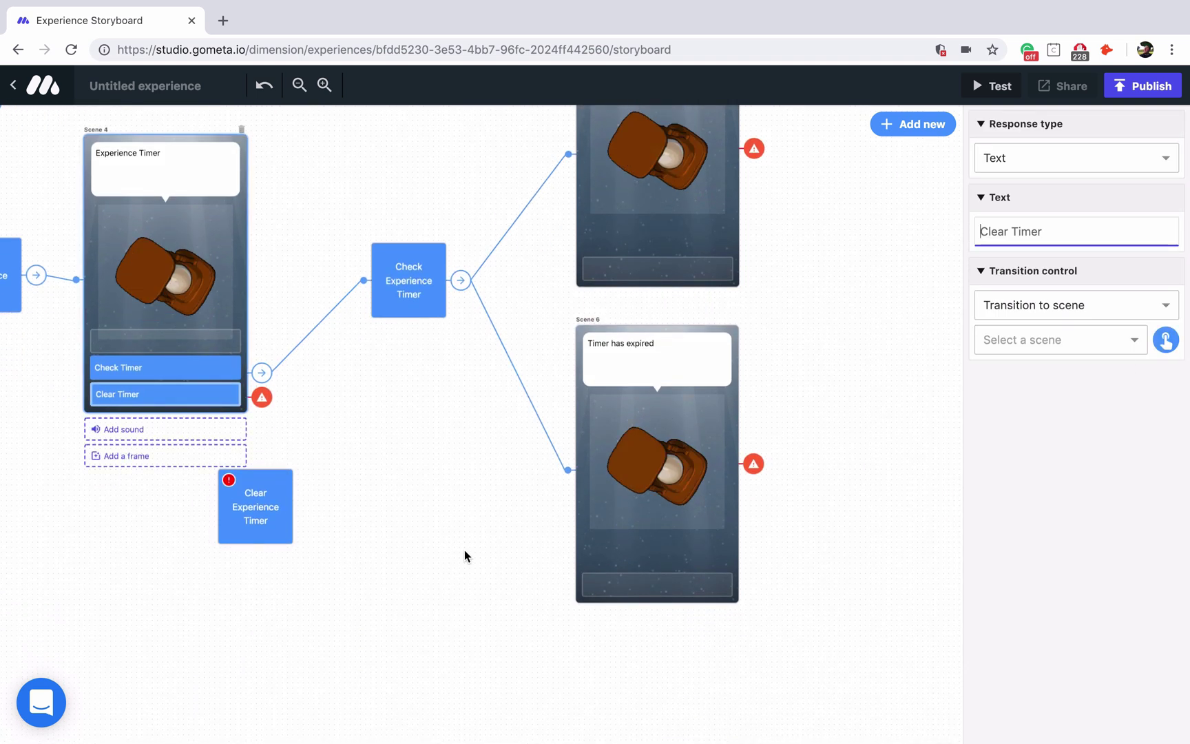
pyautogui.click(250, 508)
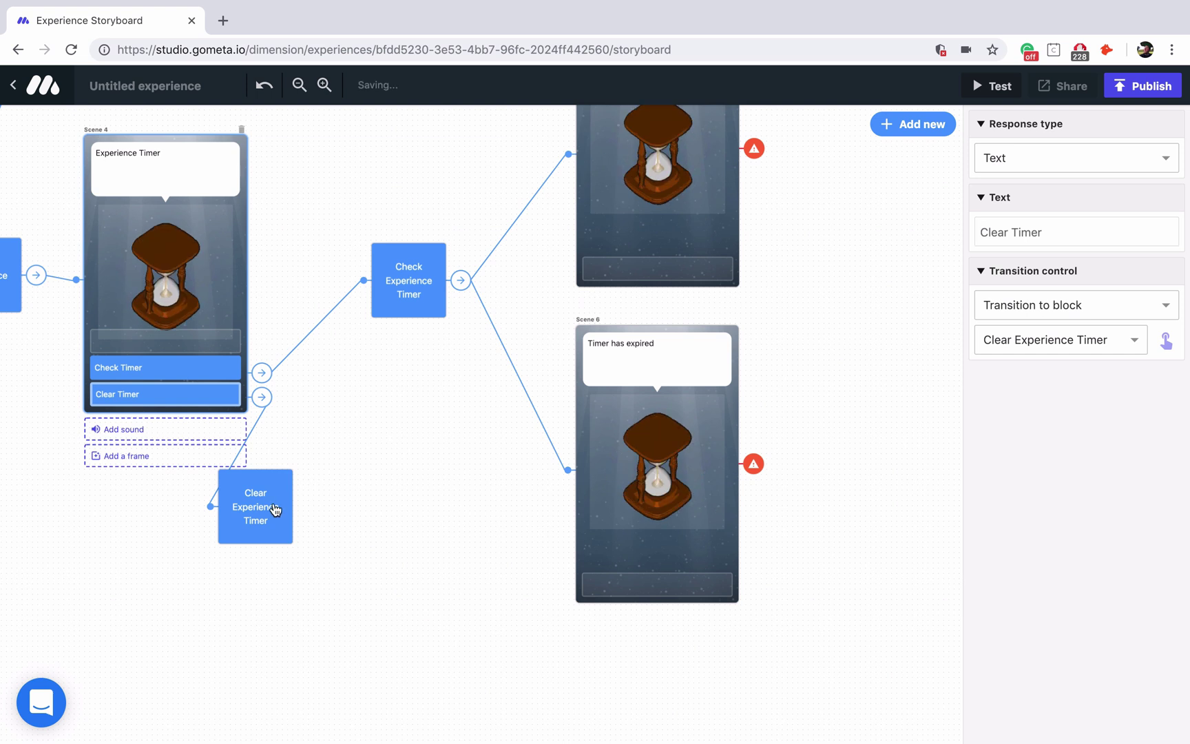
pyautogui.click(274, 509)
pyautogui.click(396, 291)
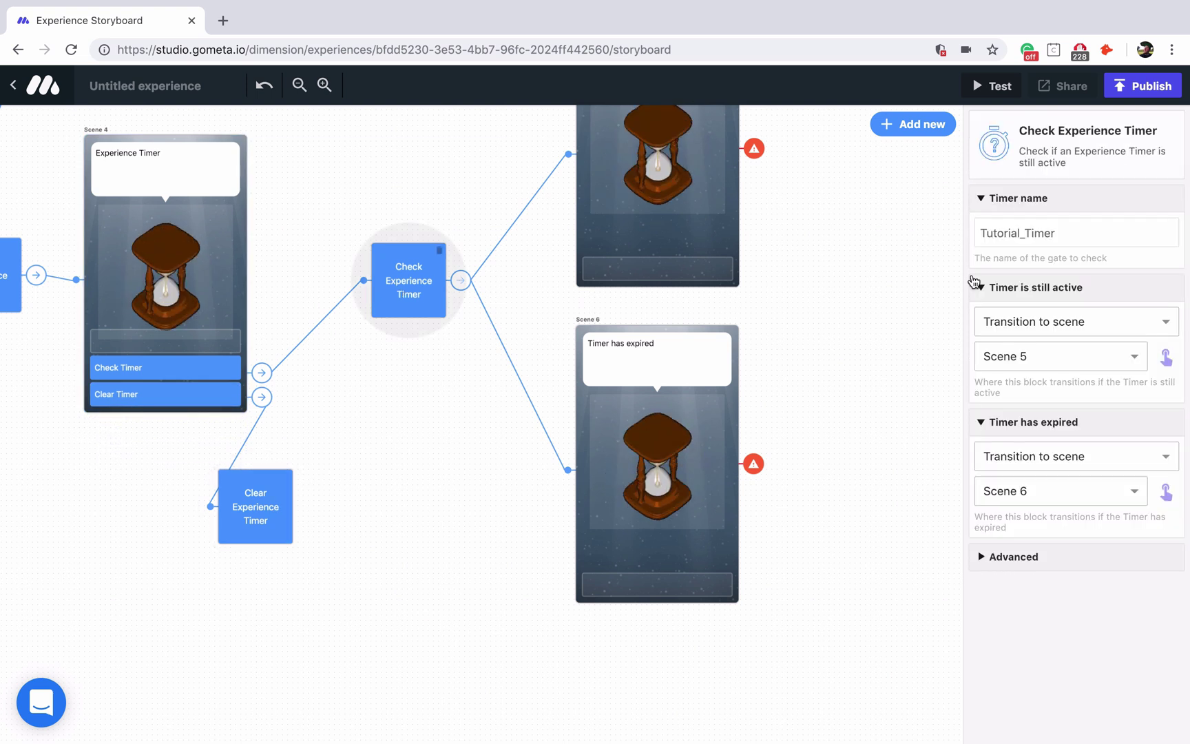
pyautogui.tripleClick(1023, 231)
pyautogui.click(265, 518)
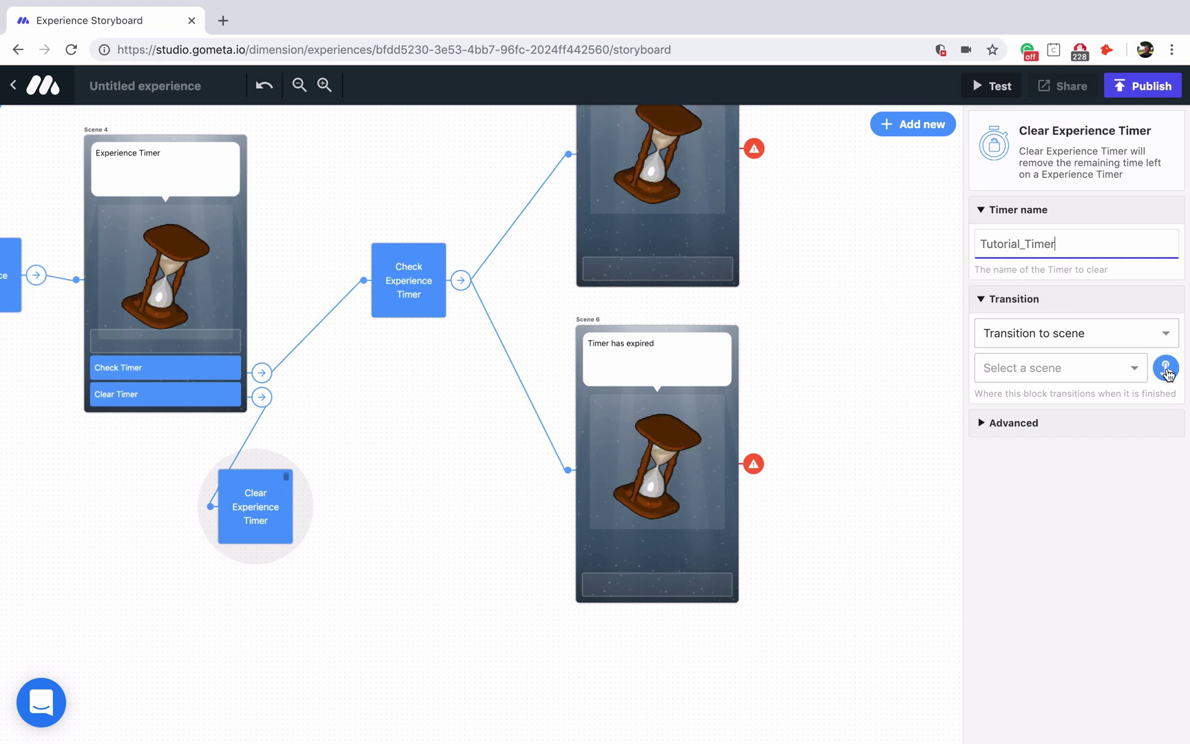
# - Have the Clear Experience Timer block transition to the Check Experience Timer block
pyautogui.click(1162, 334)
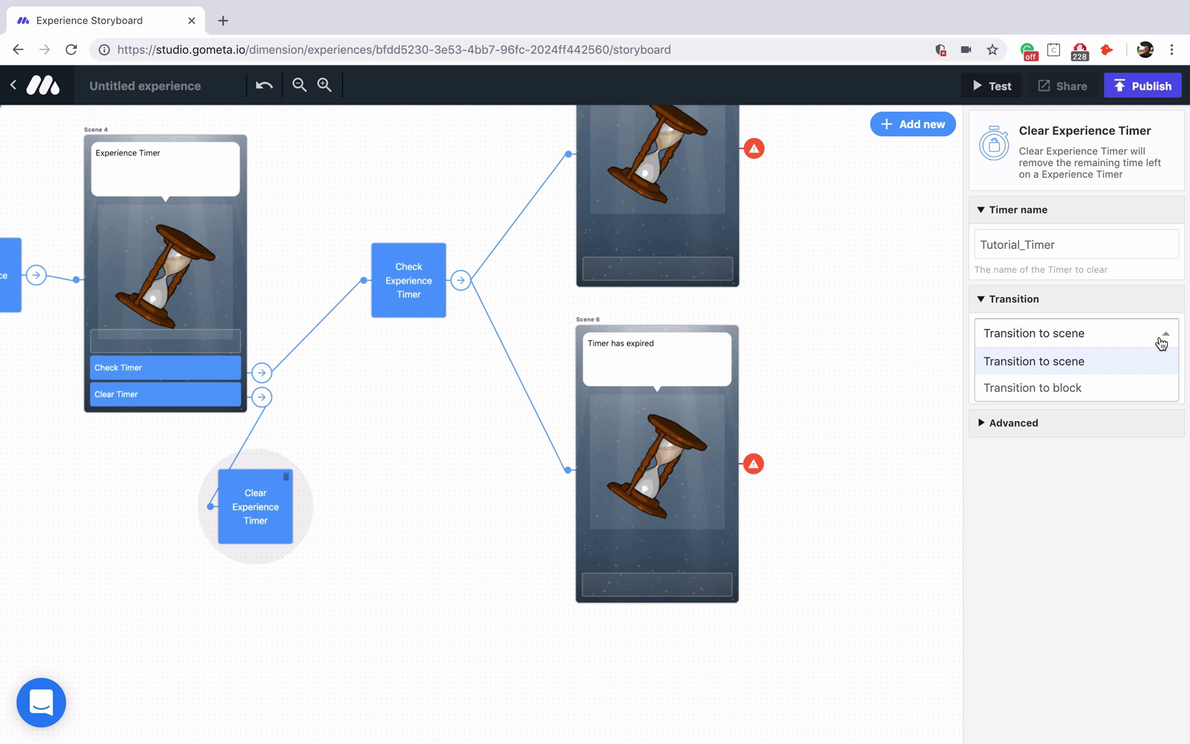
pyautogui.click(1153, 385)
pyautogui.click(408, 285)
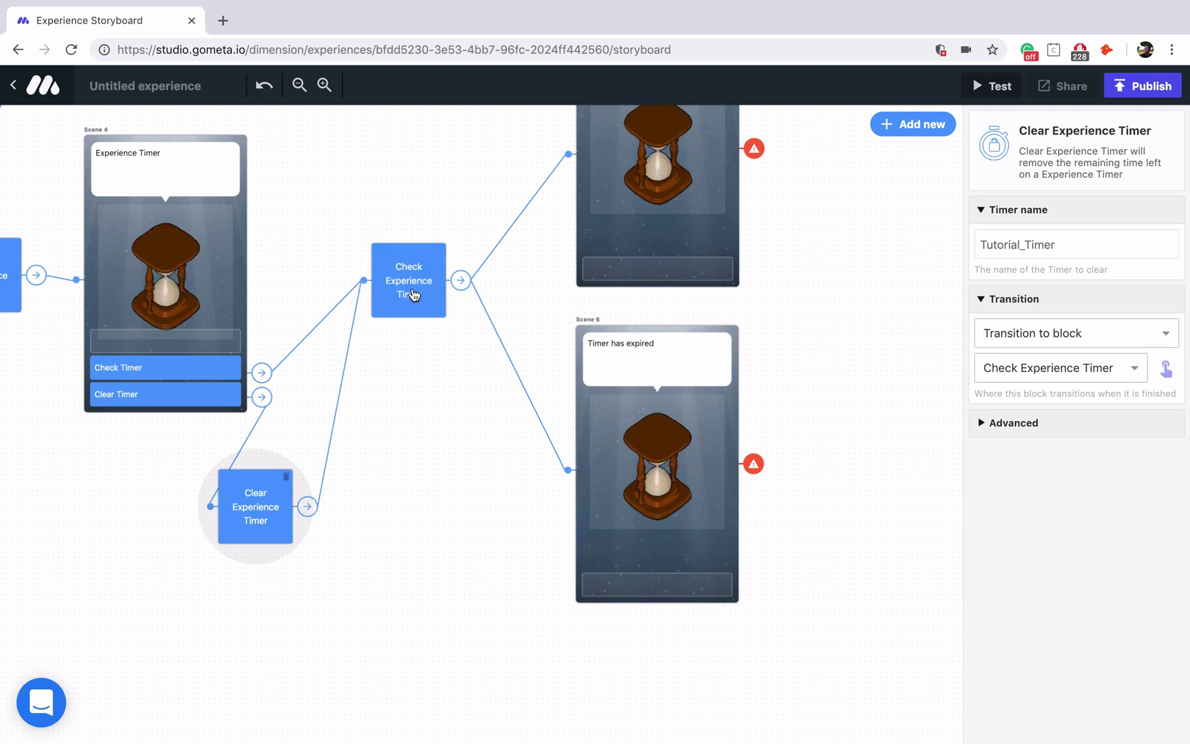
pyautogui.hscroll(-3, 331, 306)
pyautogui.hscroll(-1, 329, 303)
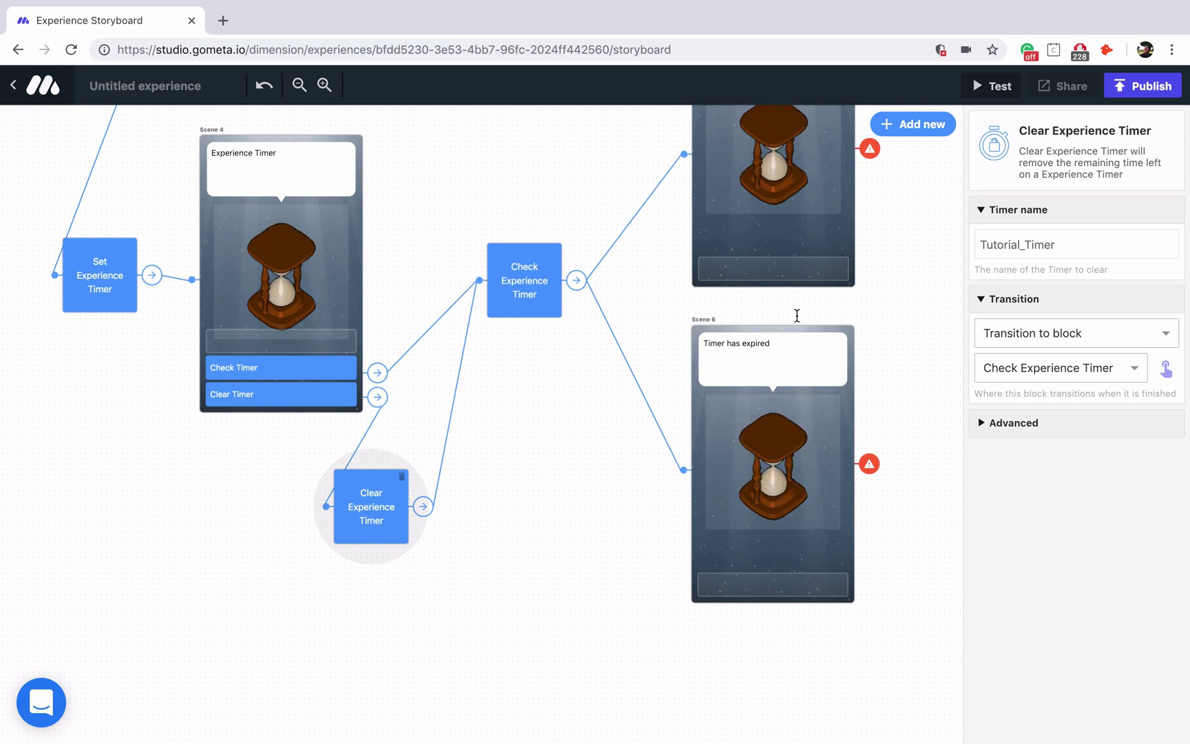
# - Add a 'Back to menu' response to both Scene 5 and Scene 6
pyautogui.click(797, 269)
pyautogui.write('Back to menu')
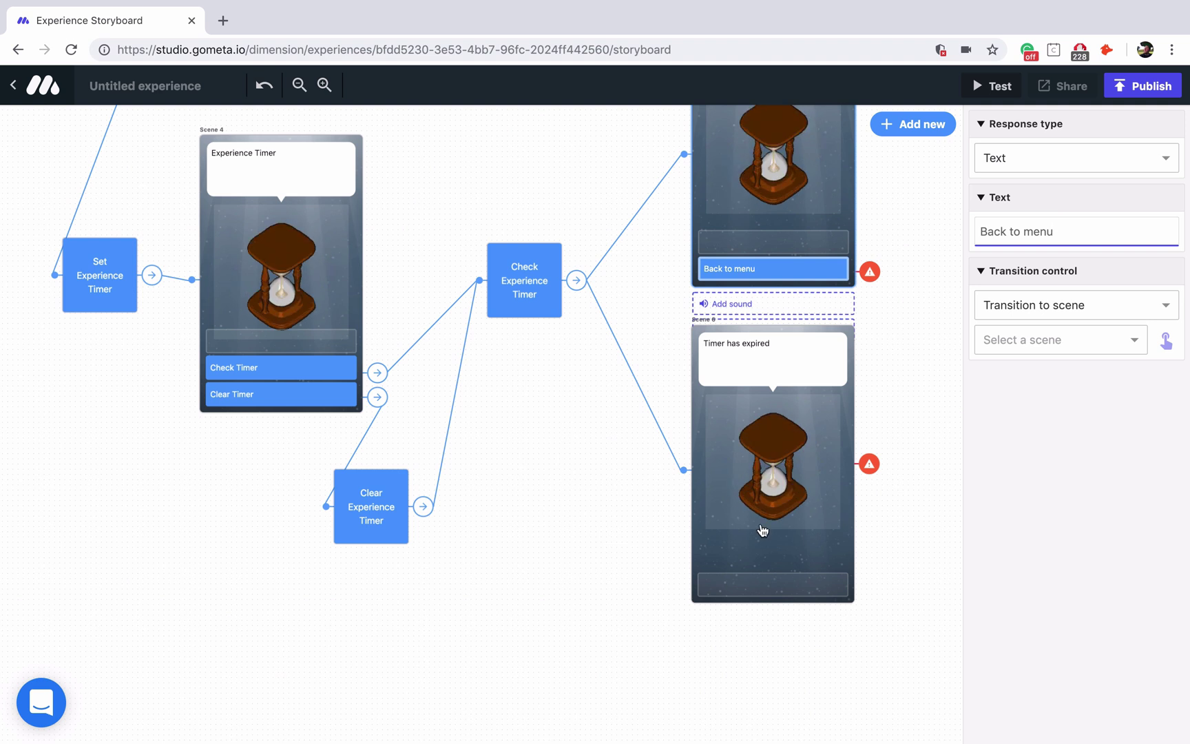
pyautogui.click(751, 585)
pyautogui.write('Back to menu')
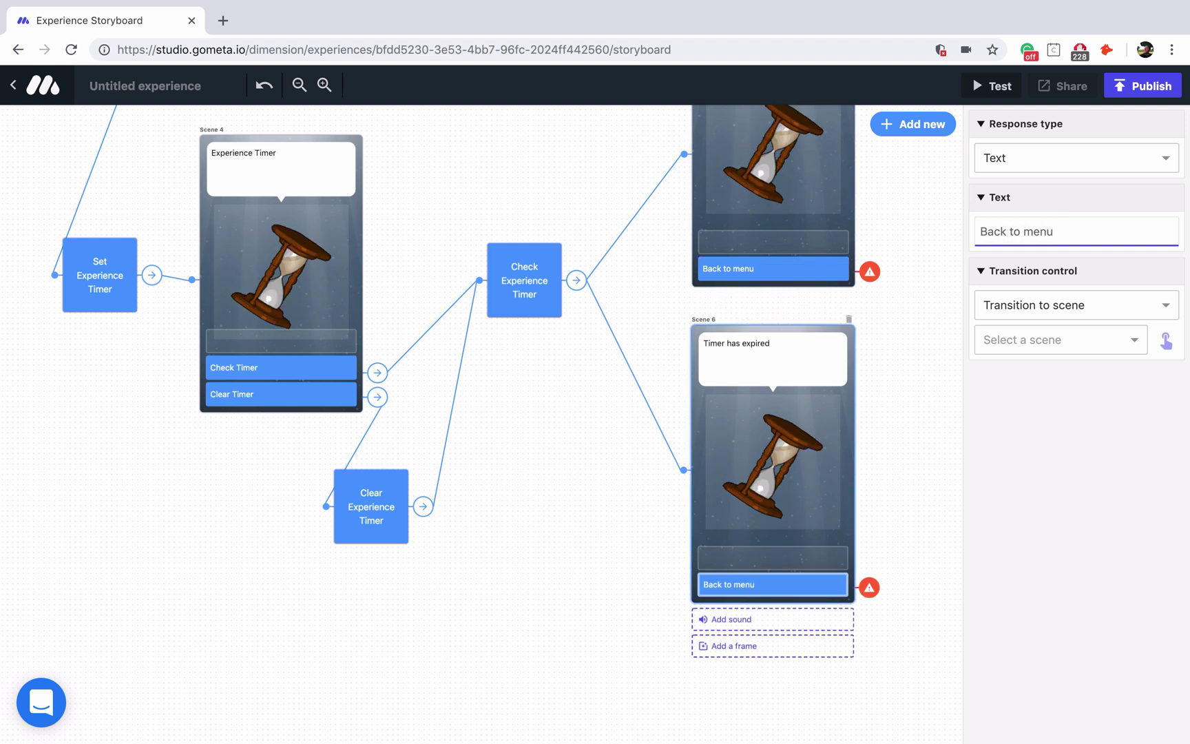
# - Link Scene 5's Back to menu response back to Scene 1
pyautogui.click(755, 262)
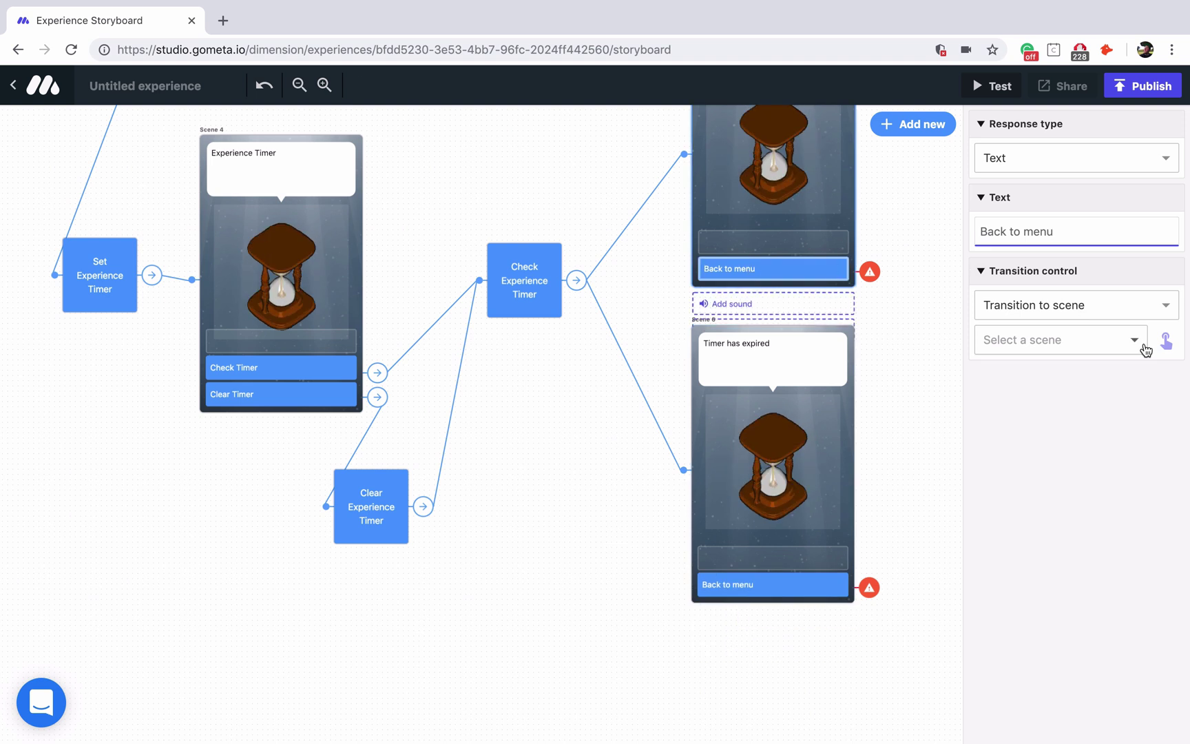
pyautogui.click(1163, 340)
pyautogui.scroll(4, 524, 366)
pyautogui.click(310, 303)
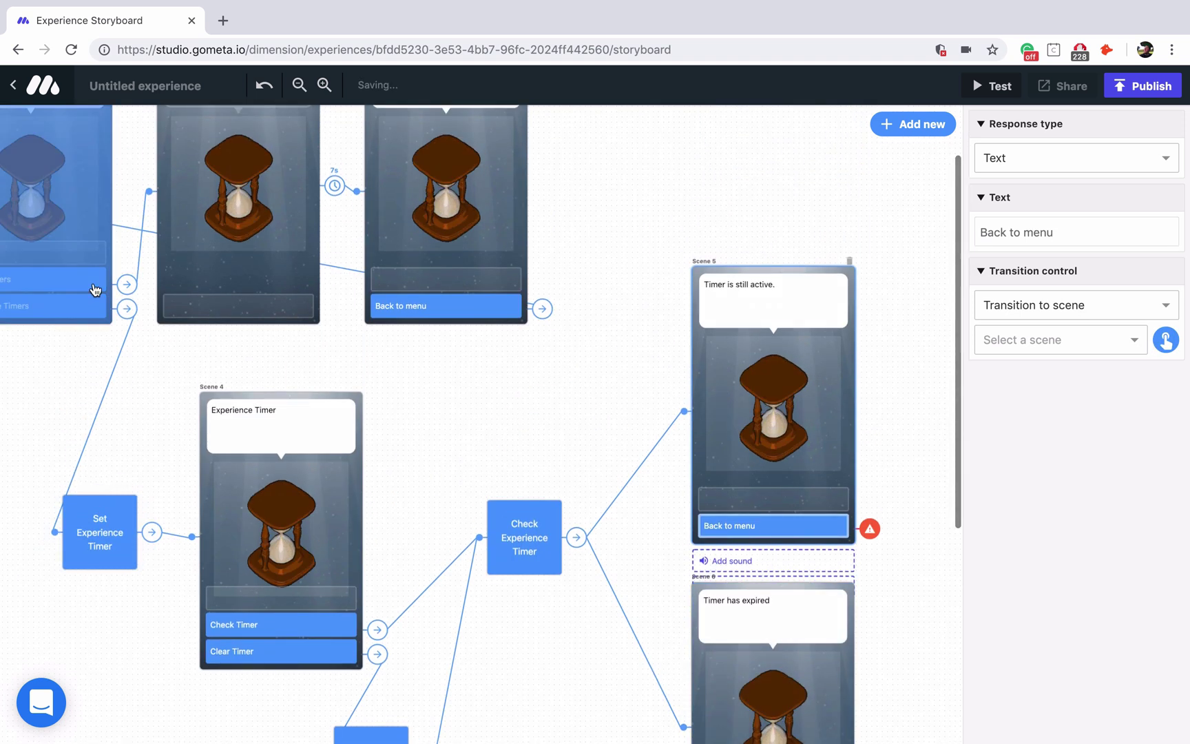
pyautogui.scroll(-3, 791, 688)
# - Link Scene 6's Back to menu response to Scene 1 and zoom out over the storyboard
pyautogui.click(771, 646)
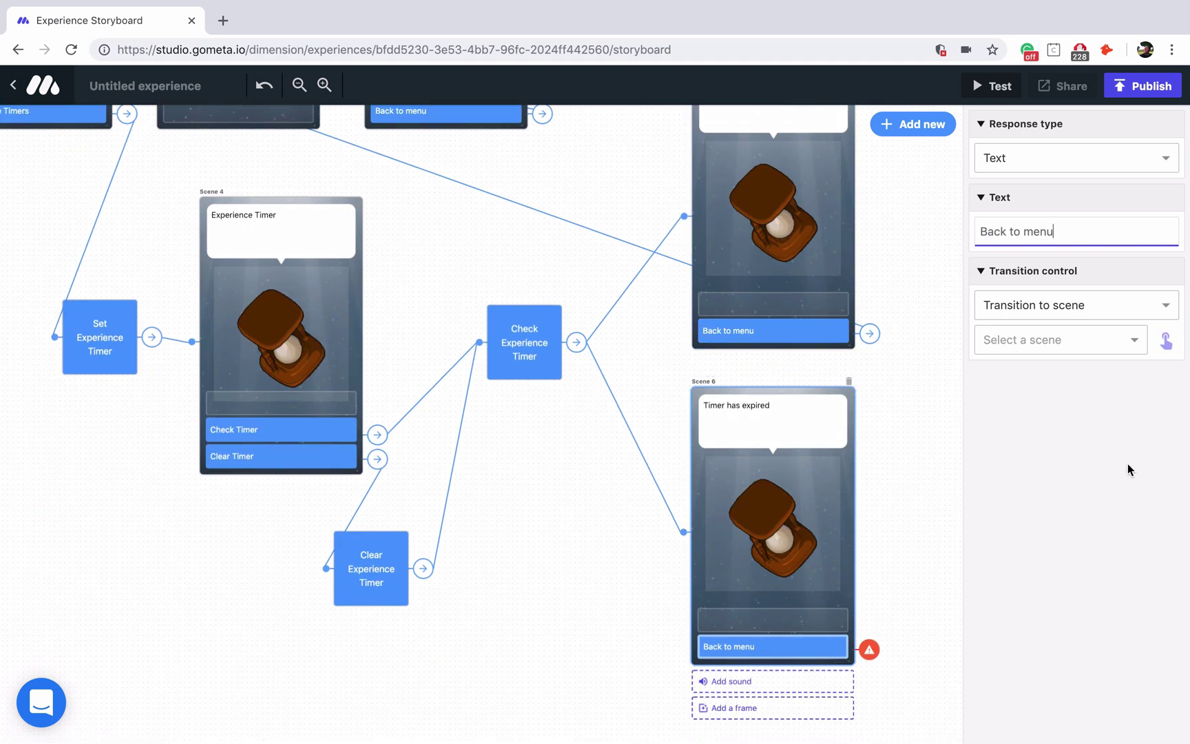
pyautogui.click(1166, 340)
pyautogui.scroll(3, 436, 418)
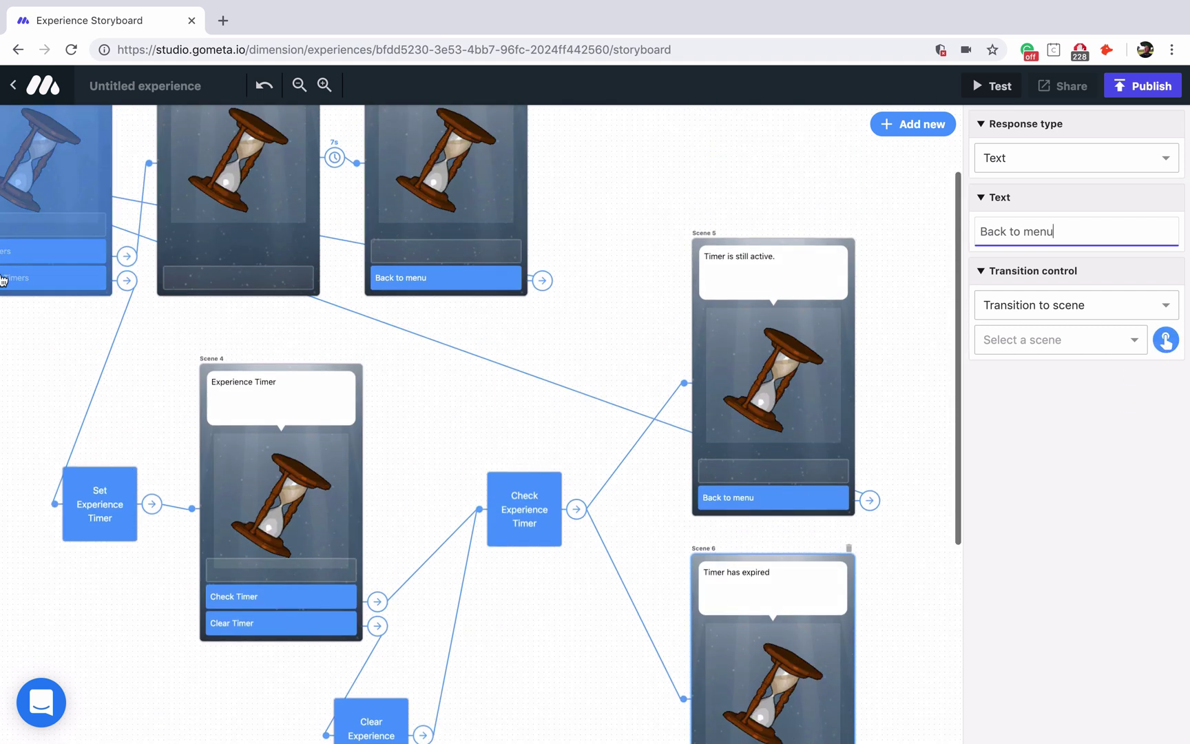
pyautogui.click(67, 254)
pyautogui.click(299, 85)
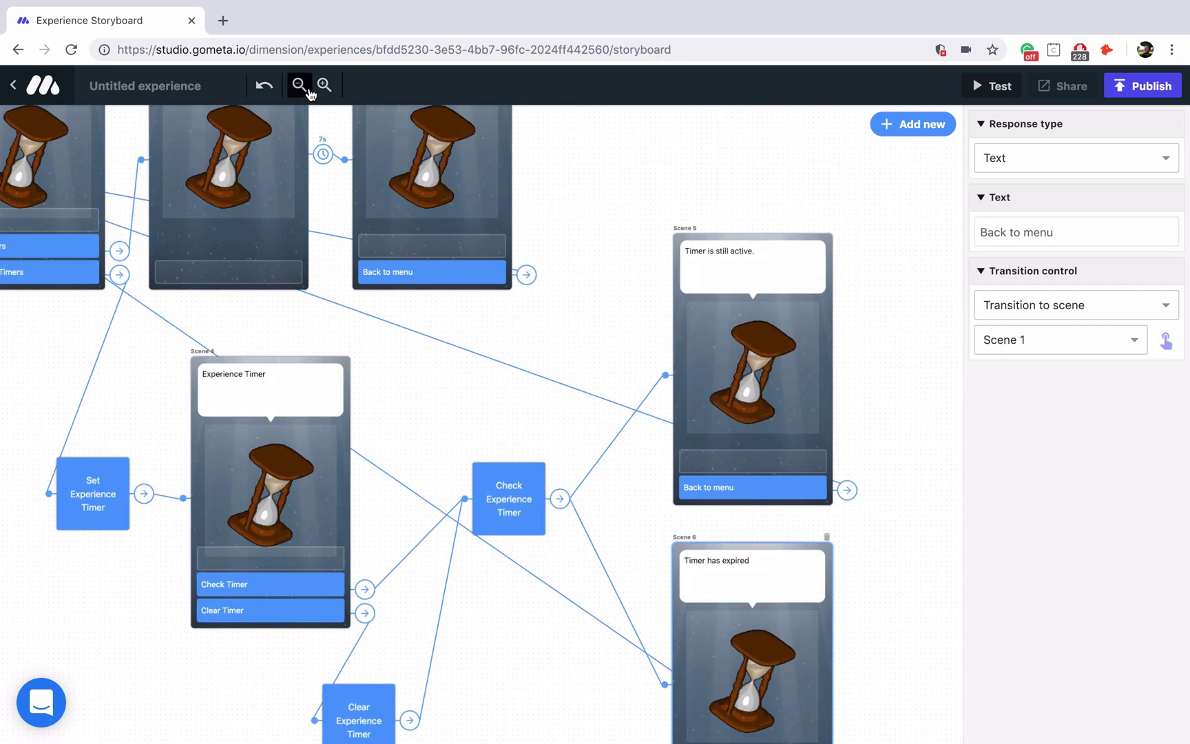
pyautogui.scroll(2, 373, 275)
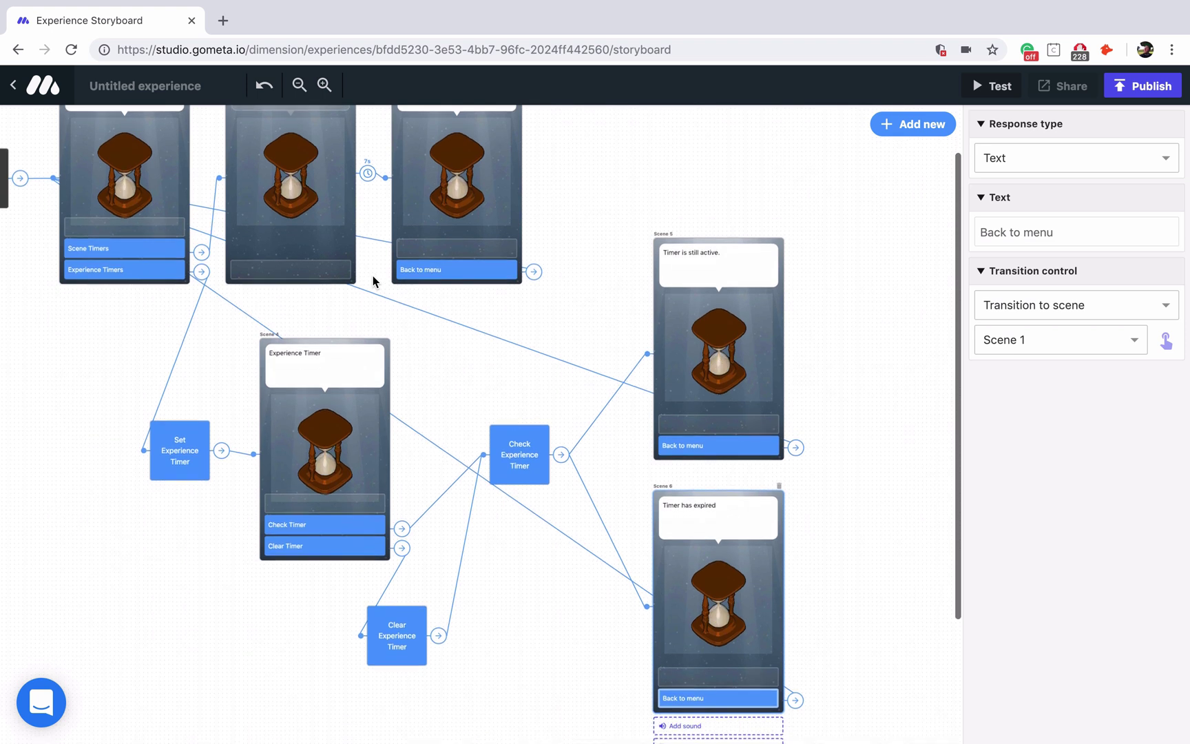
pyautogui.scroll(2, 373, 276)
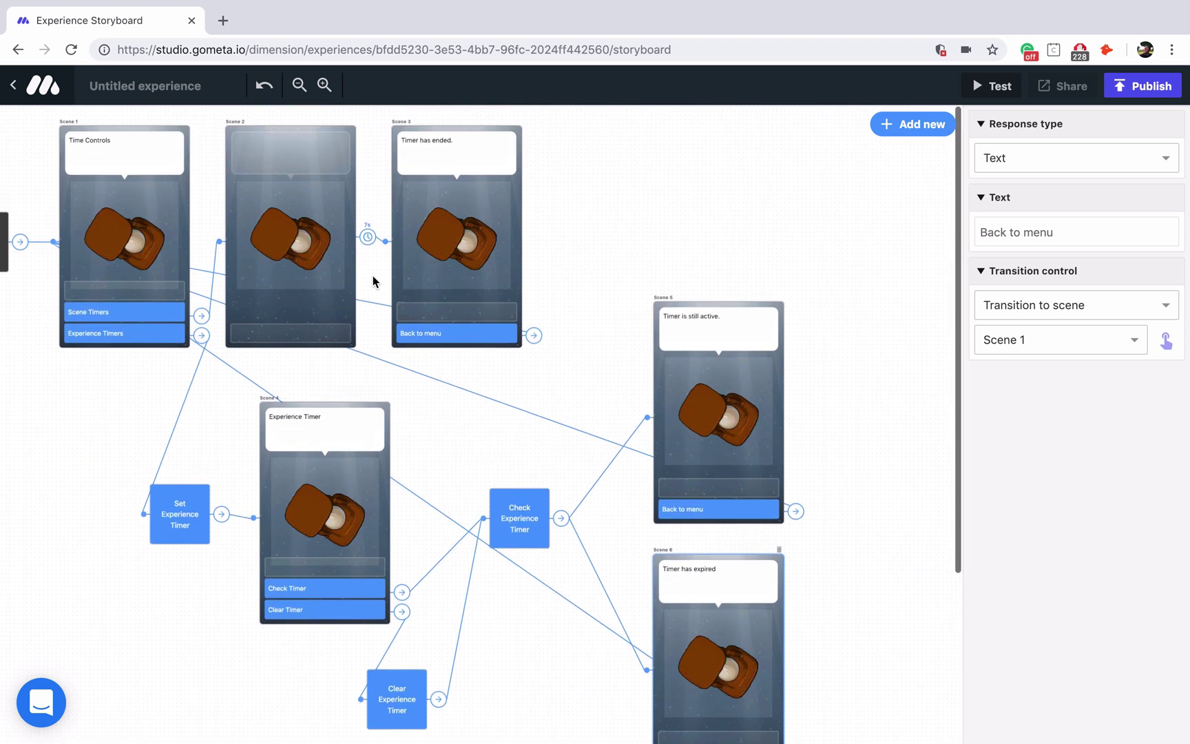
pyautogui.click(174, 314)
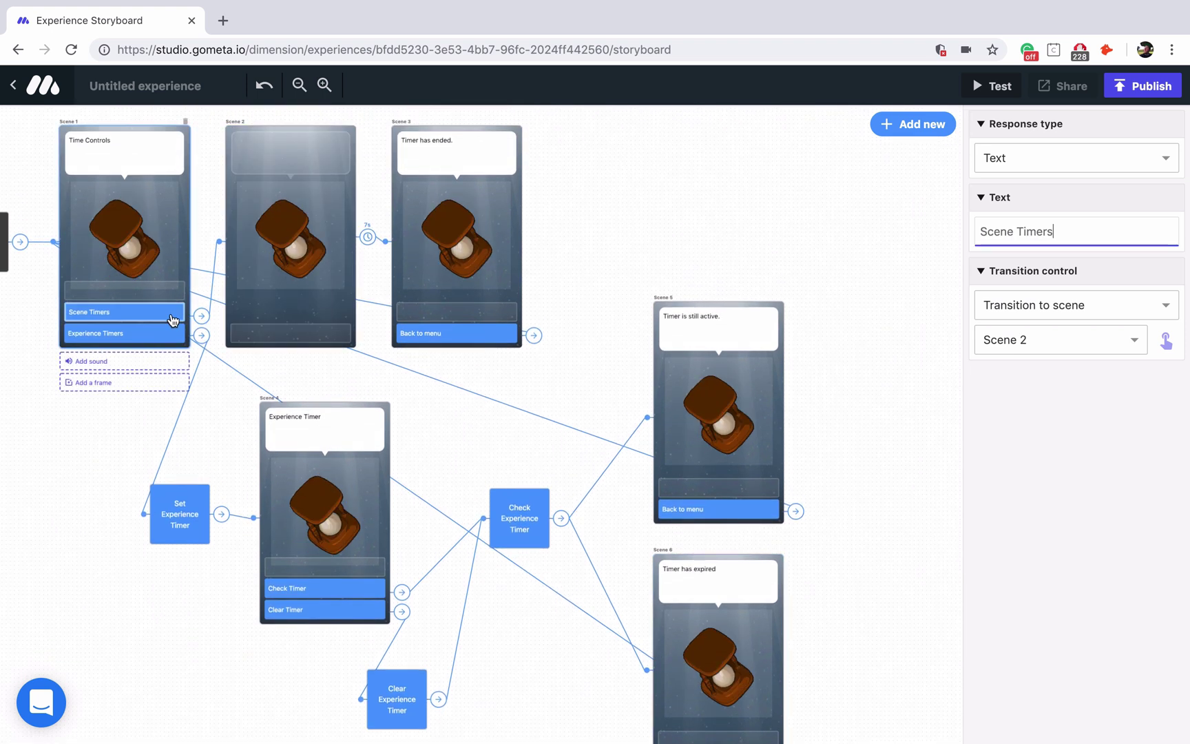
pyautogui.click(311, 311)
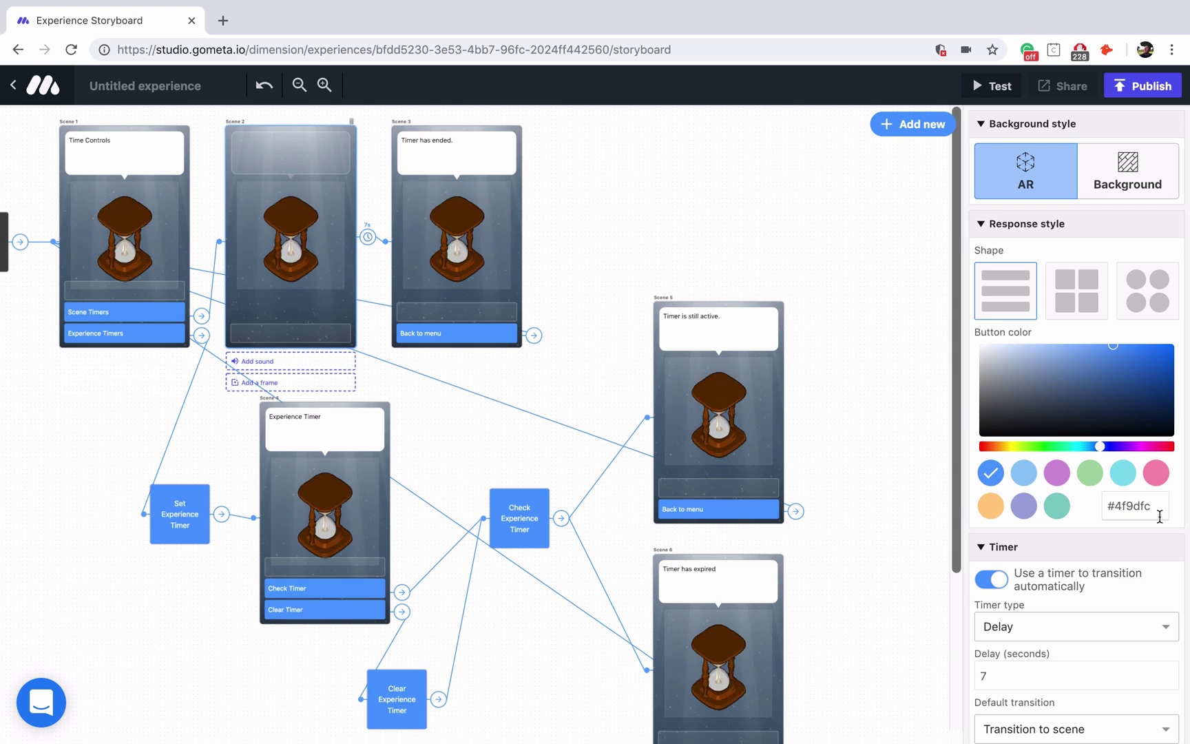
pyautogui.scroll(-2, 1160, 517)
pyautogui.scroll(-1, 1074, 509)
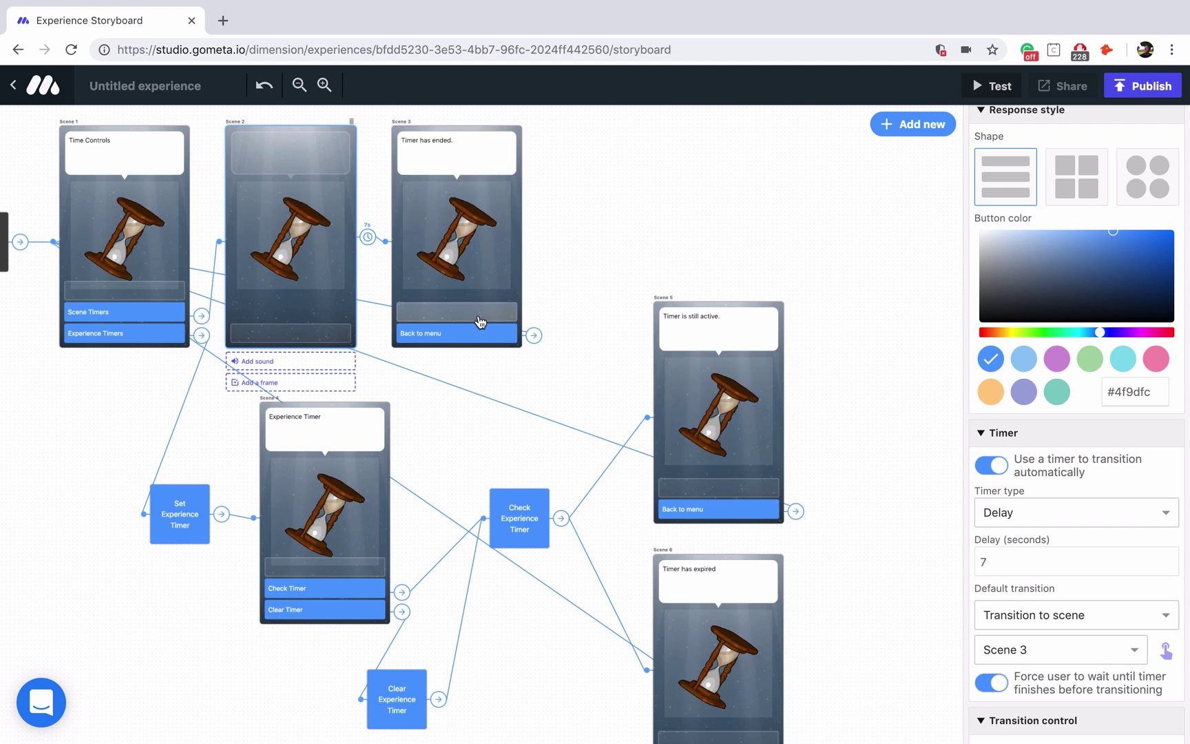
pyautogui.scroll(-2, 455, 303)
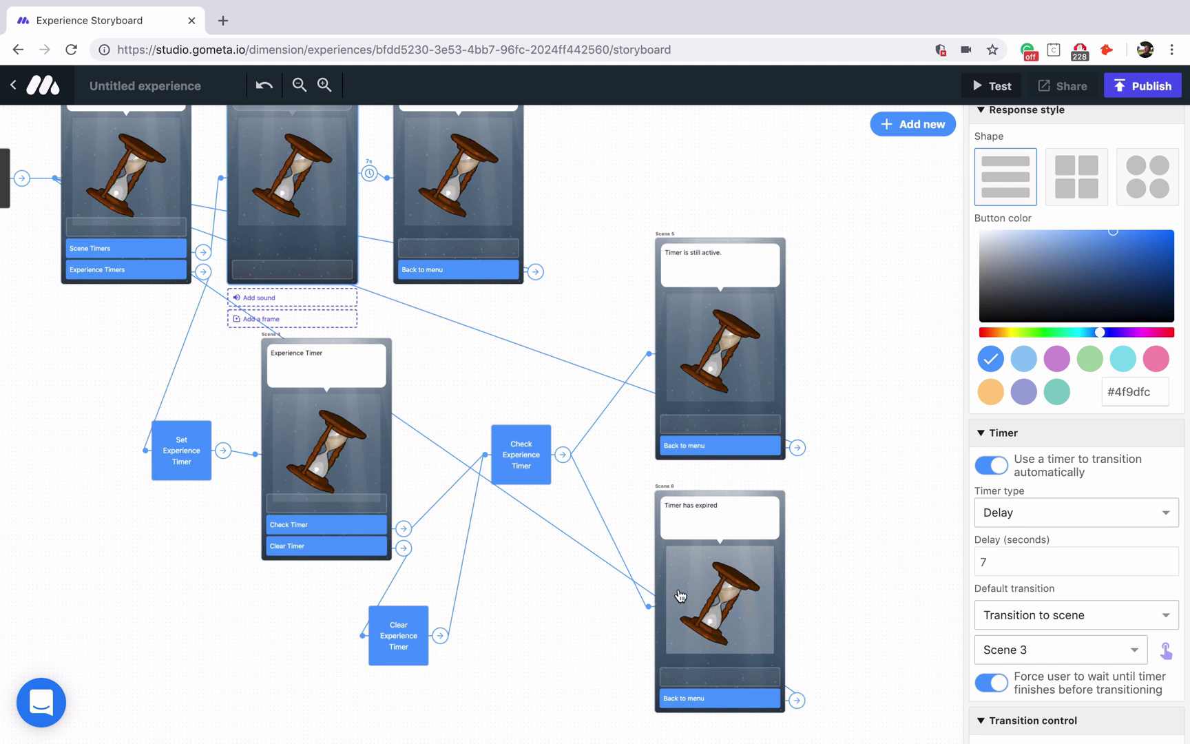
# - Publish the experience as 'Tutorial Time Controls' and enlarge the share details
pyautogui.click(1117, 86)
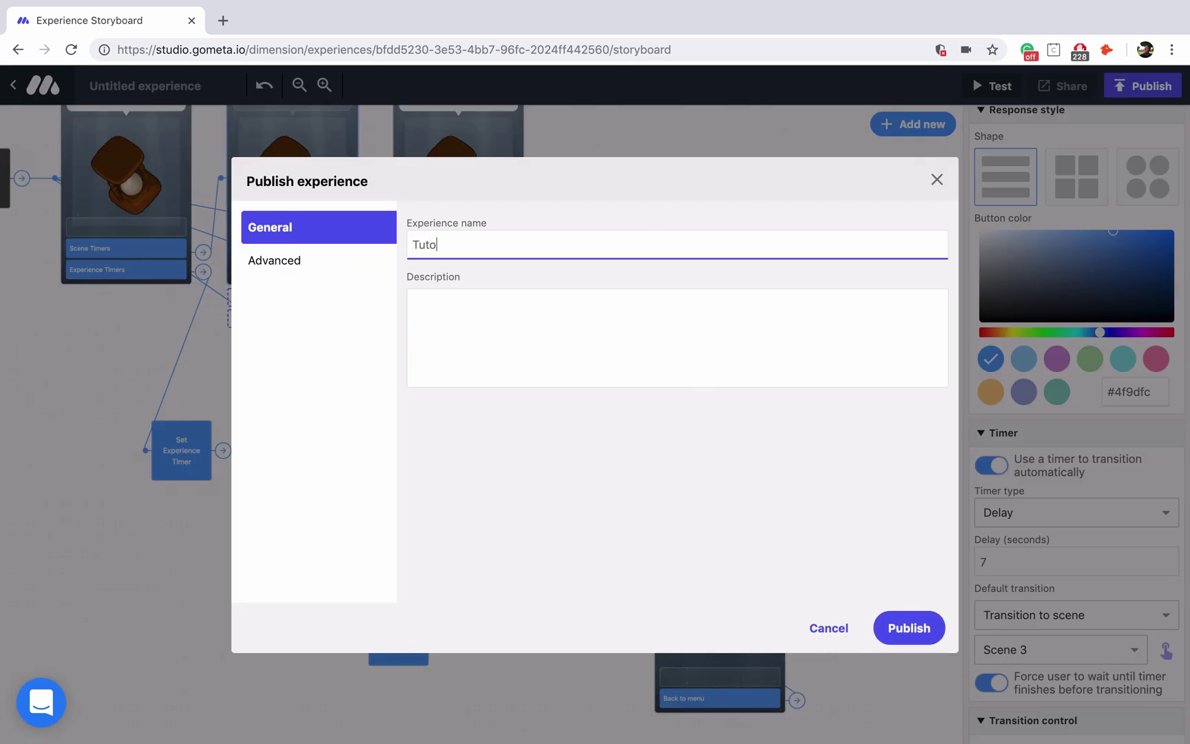
pyautogui.write('Controls')
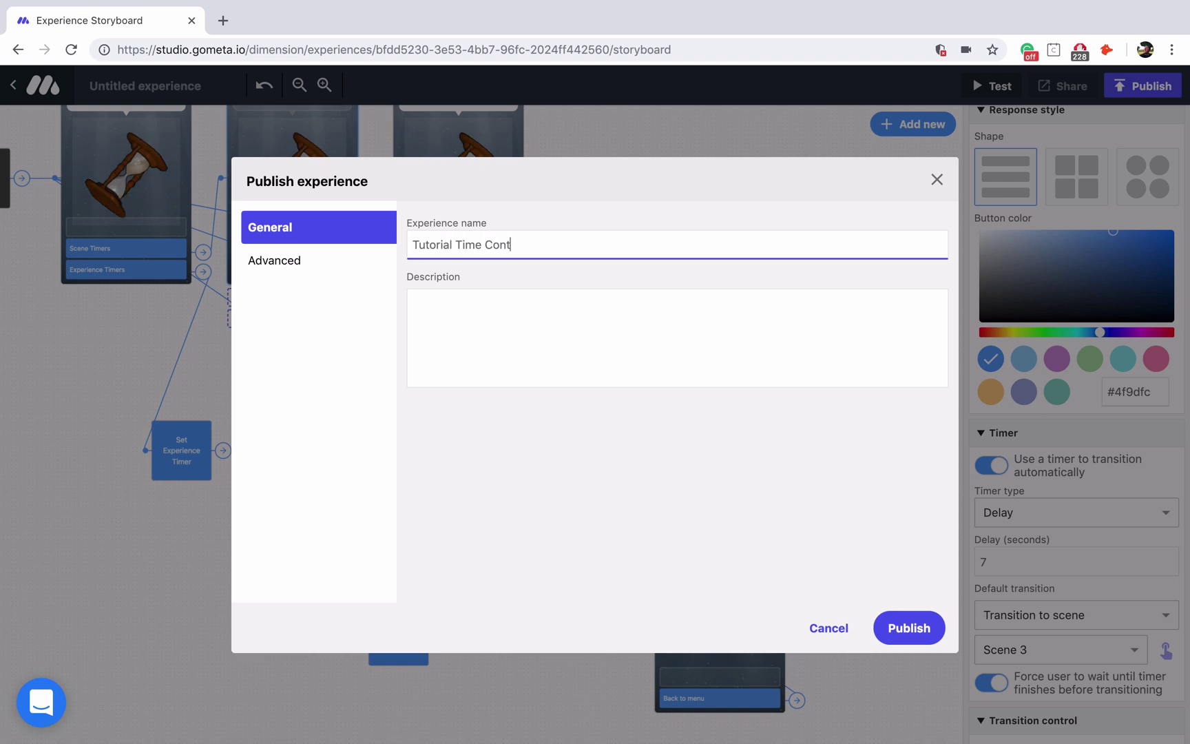
pyautogui.click(901, 628)
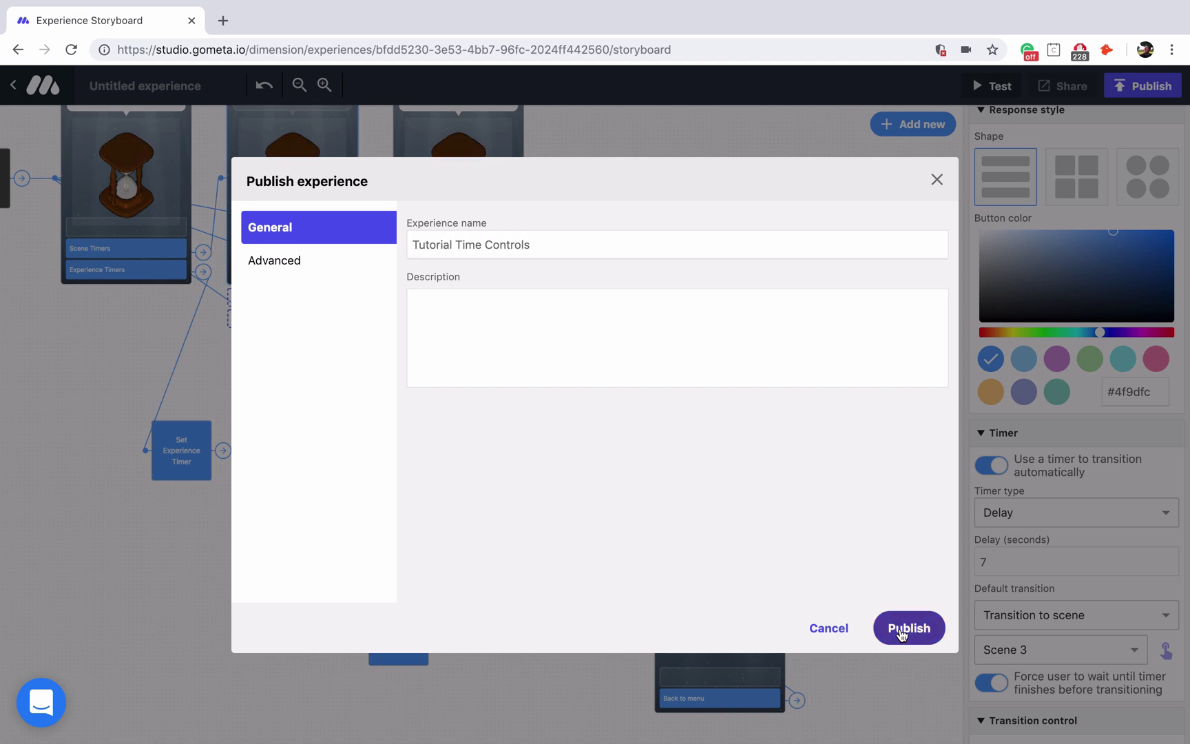
pyautogui.hotkey('ctrl', '+')
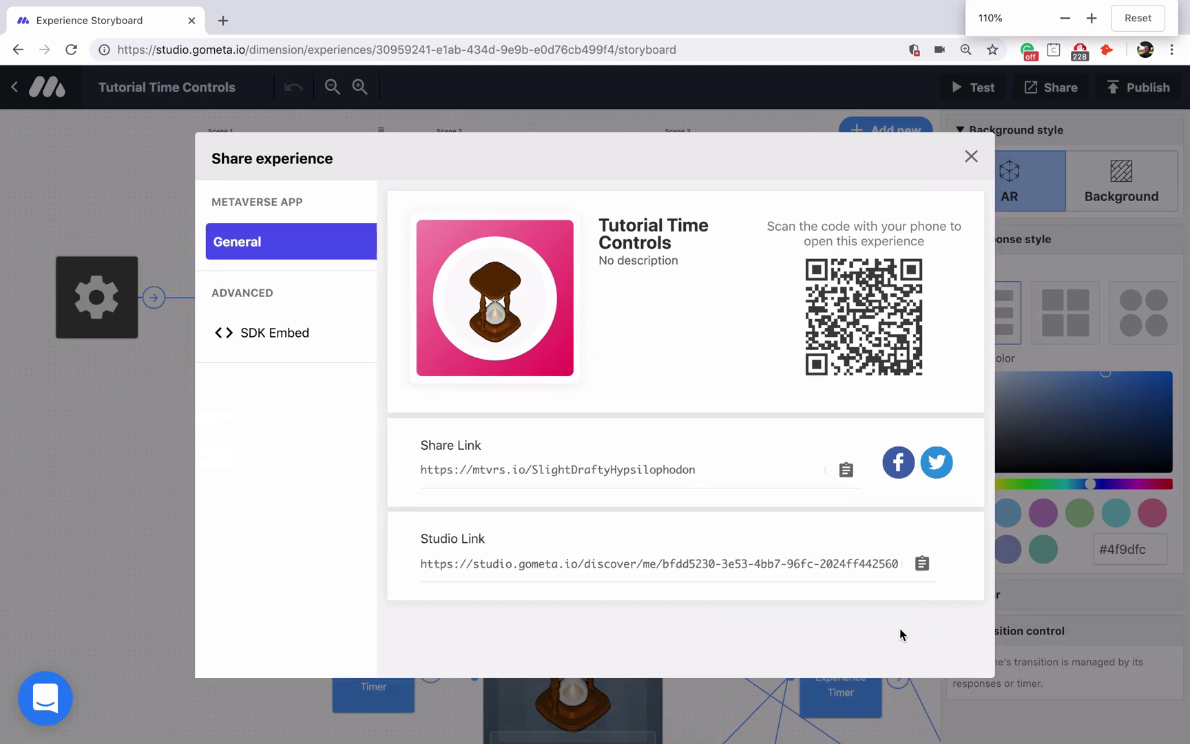